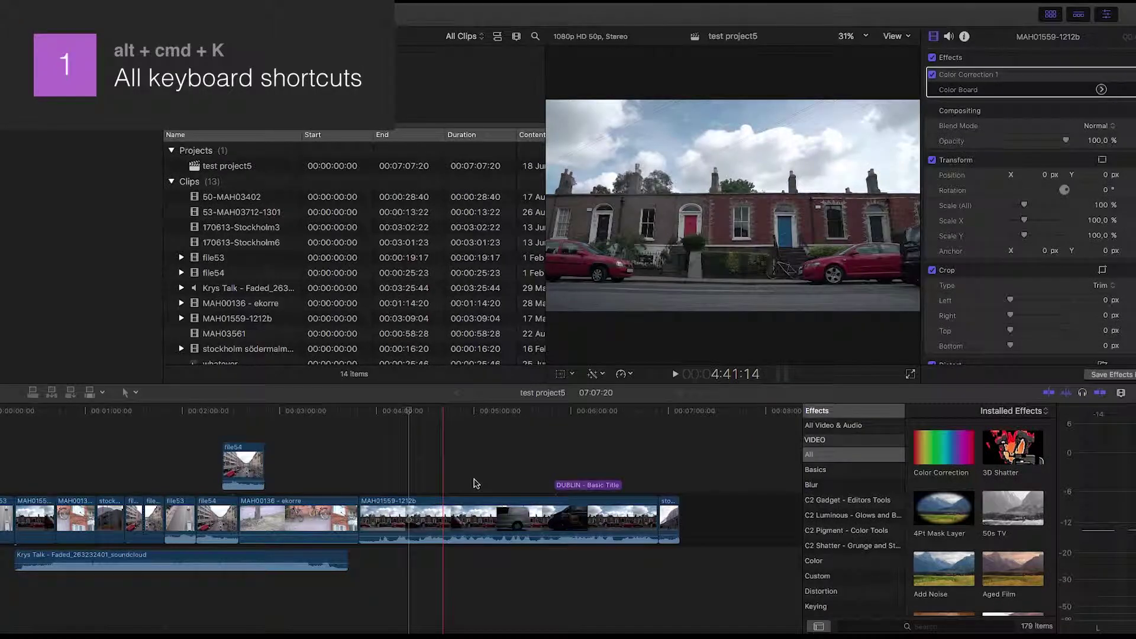
# - Open the Command Editor, browse the Editing, General and All command groups, and search for 'zoom'
pyautogui.press('alt+super+k')
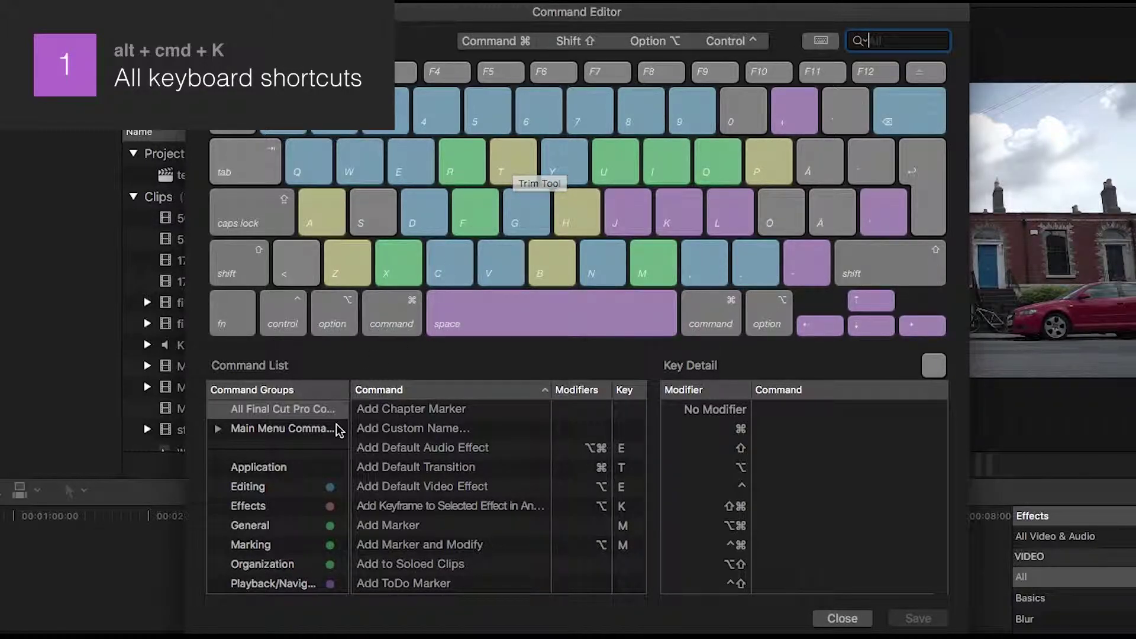
pyautogui.click(283, 494)
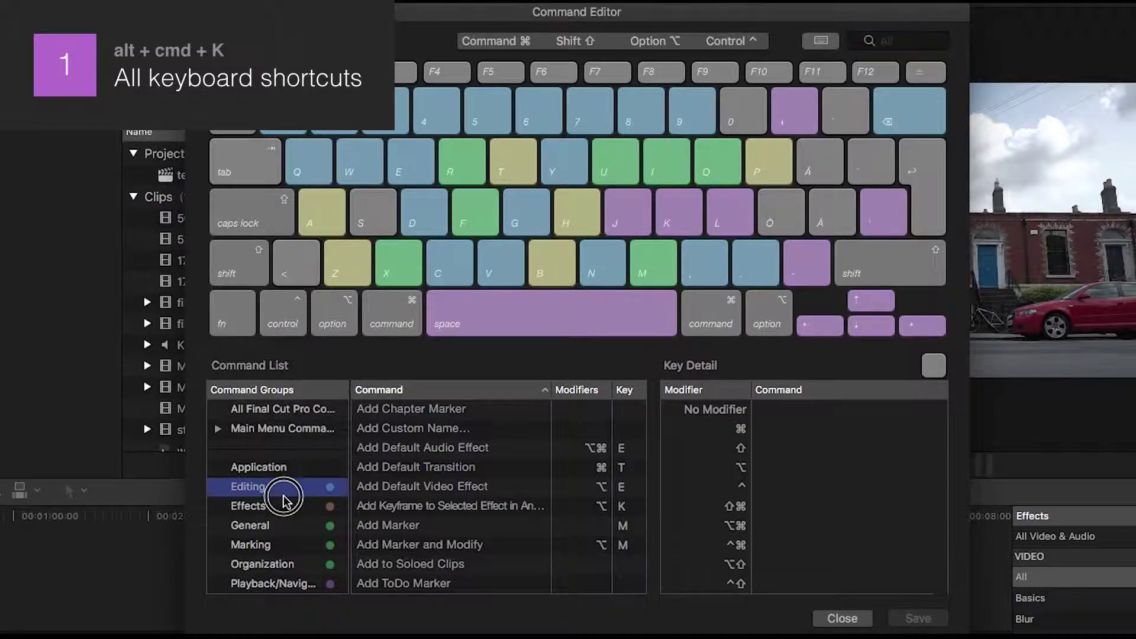
pyautogui.click(271, 529)
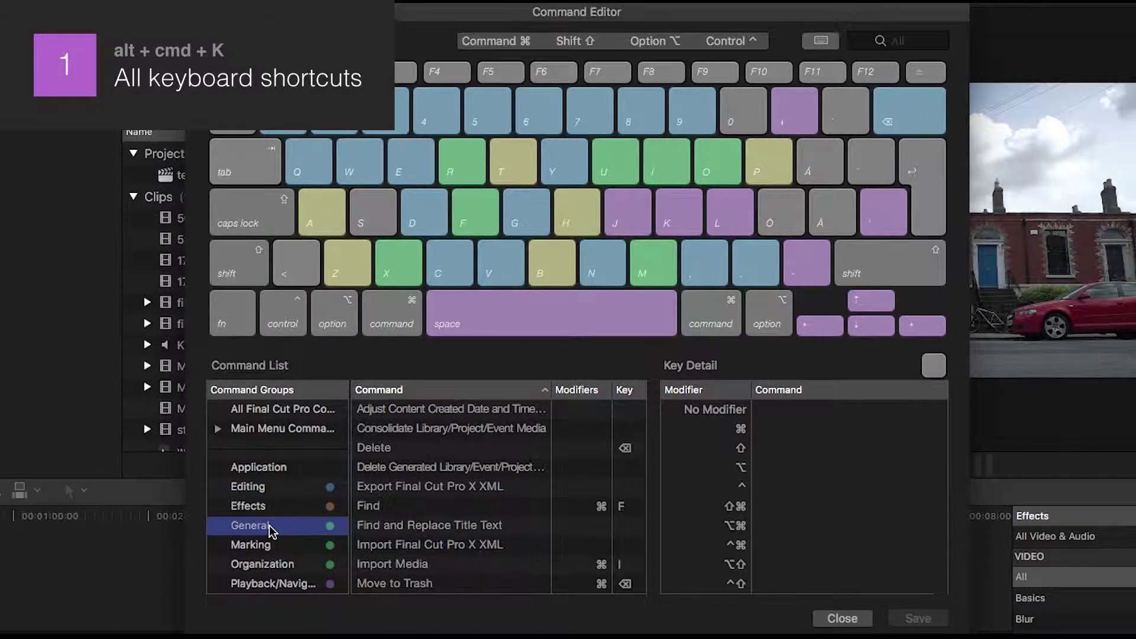
pyautogui.click(278, 410)
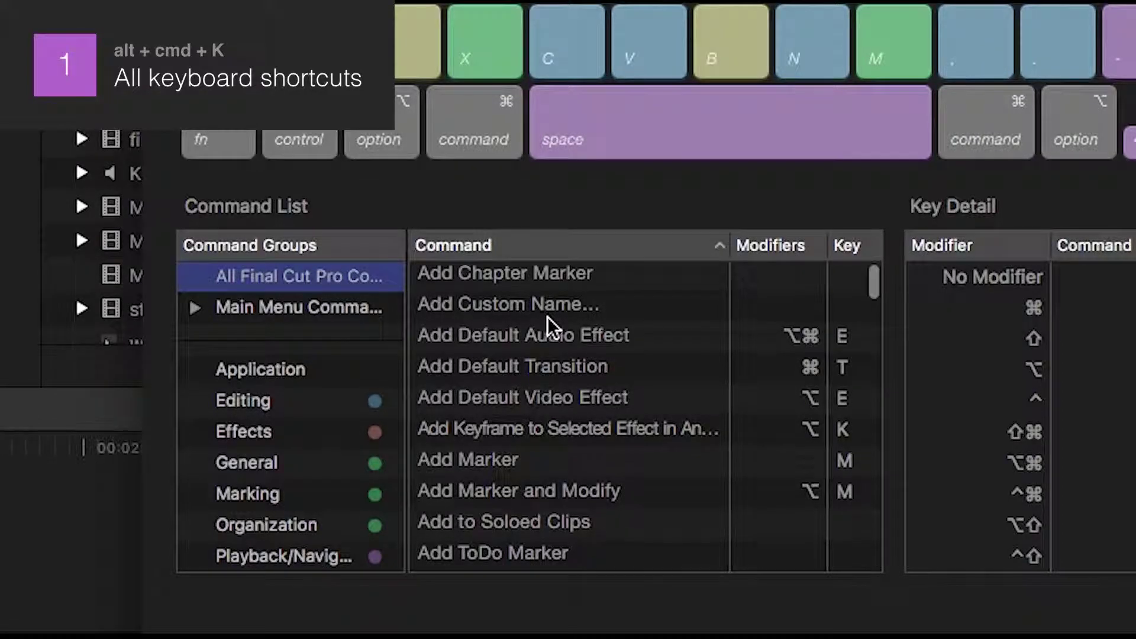
pyautogui.scroll(-10, 548, 317)
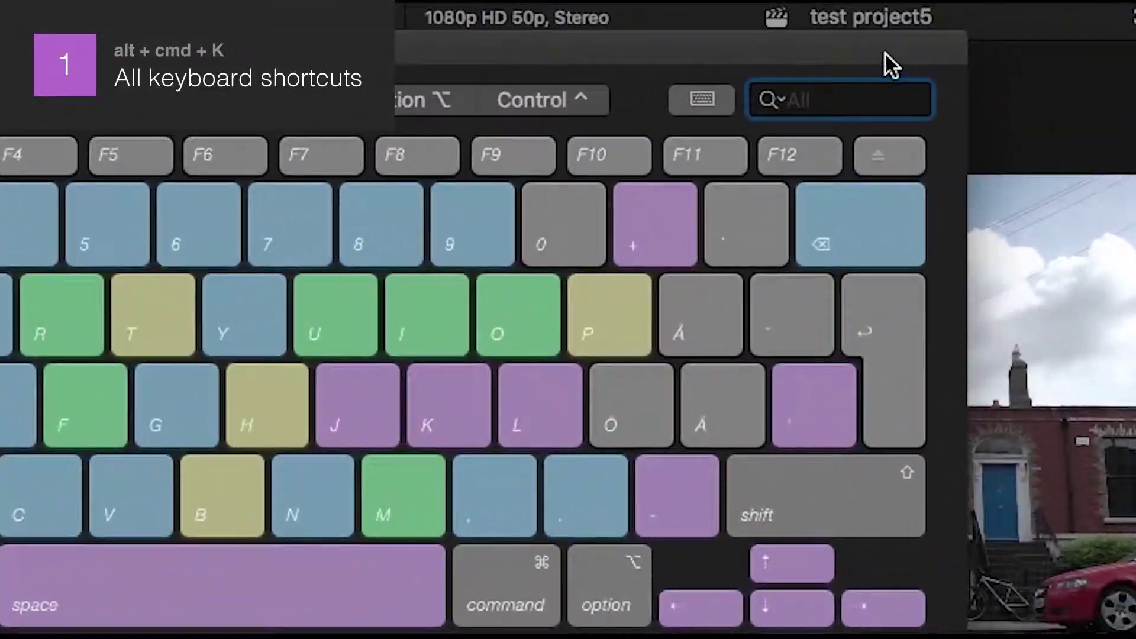
pyautogui.write('zoom')
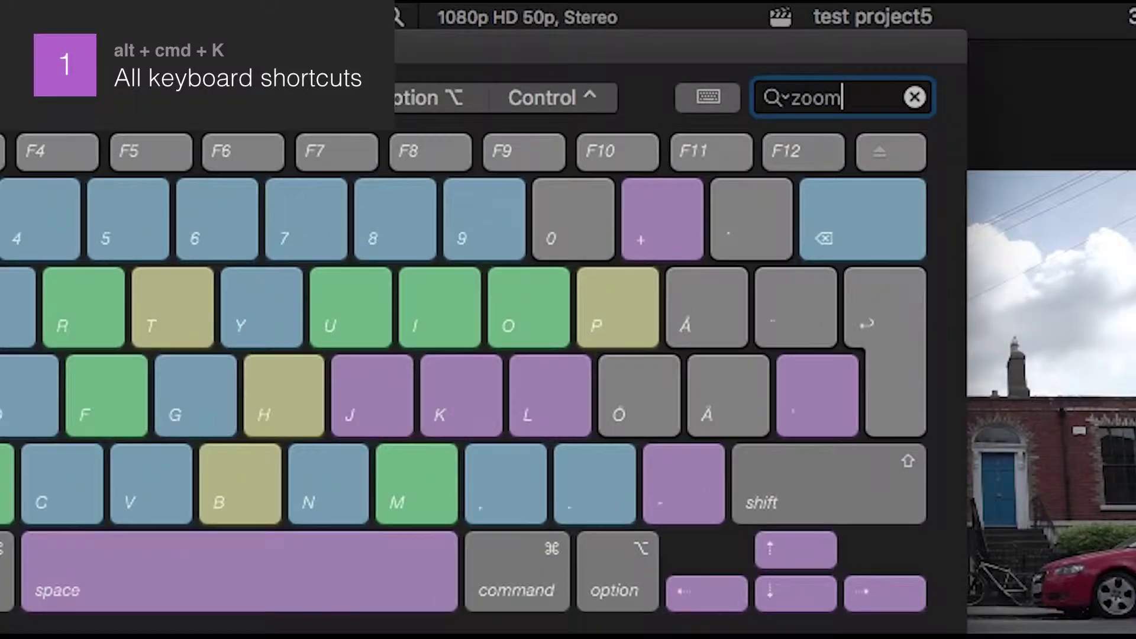
pyautogui.scroll(-2, 129, 638)
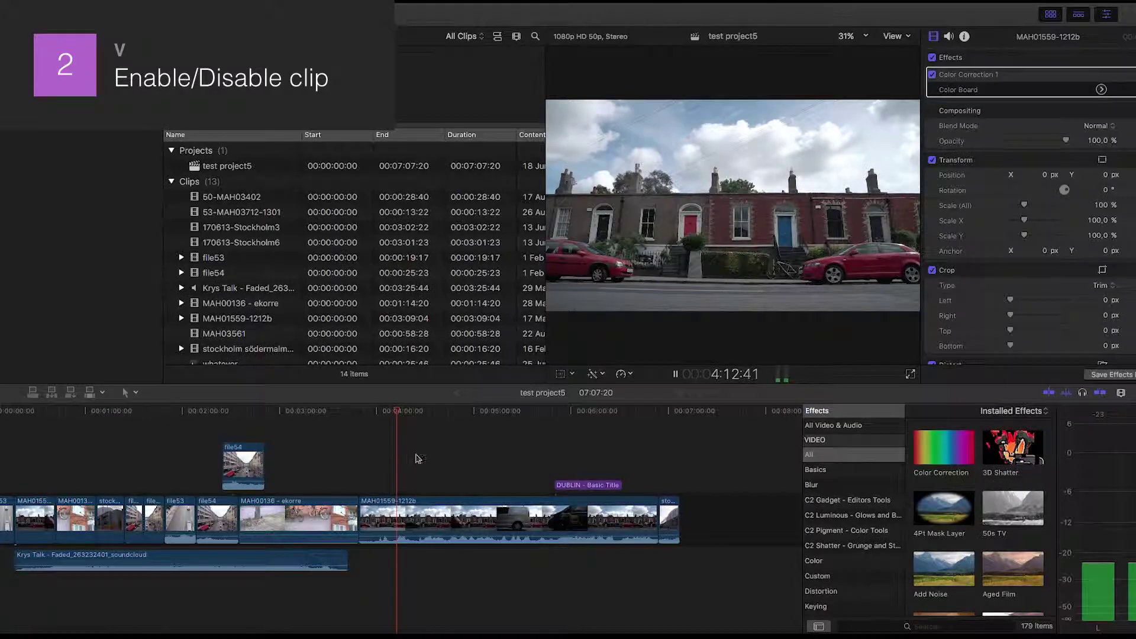
# - Disable the MAH01559-1212b clip with V and re-enable it
pyautogui.click(433, 502)
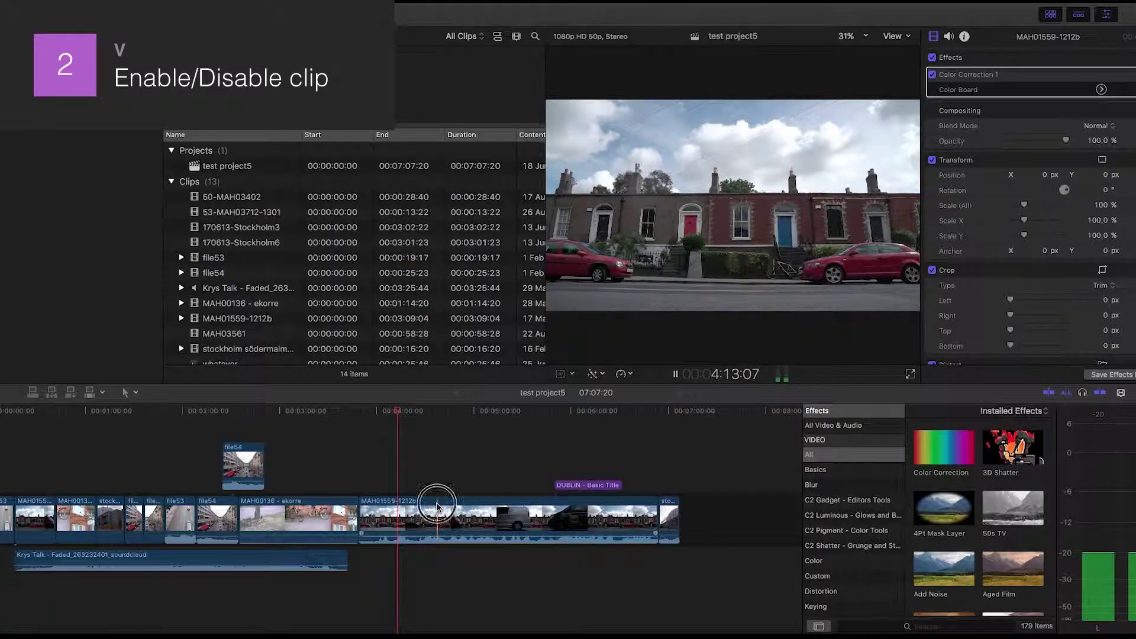
pyautogui.press('v')
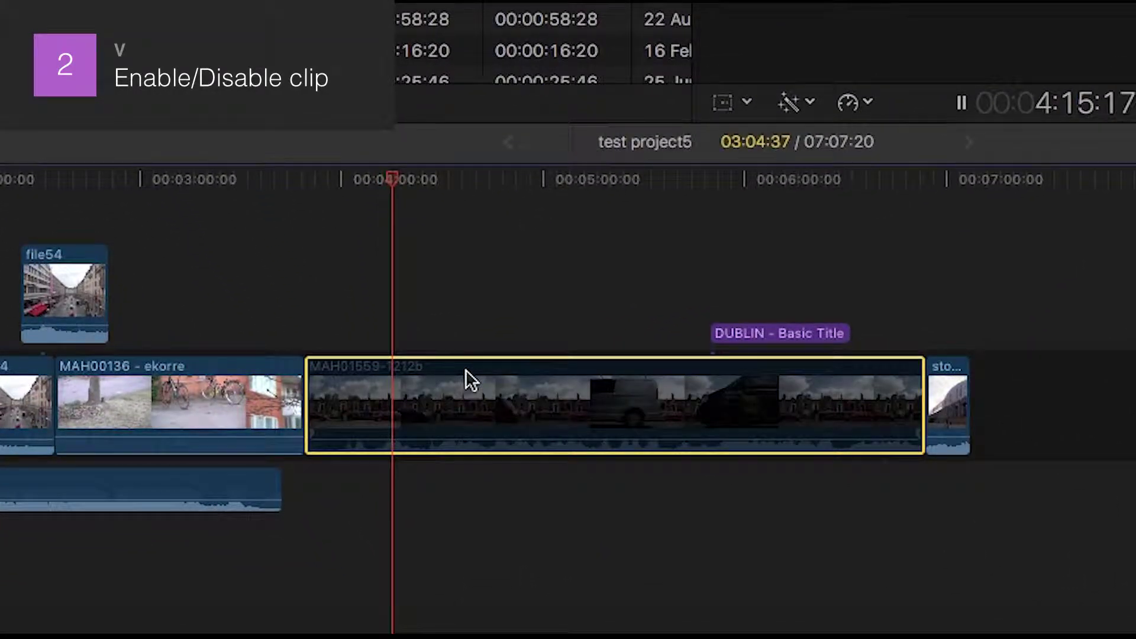
pyautogui.press('v')
pyautogui.press('space')
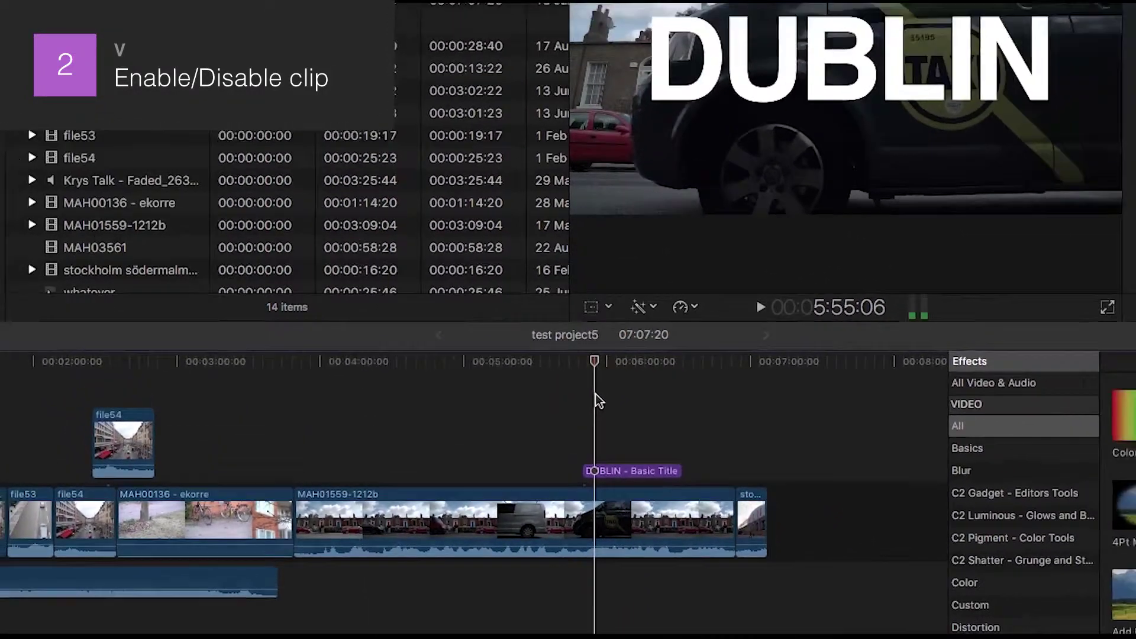
# - Disable the DUBLIN title and the file54 clip, previewing playback without the title
pyautogui.click(740, 333)
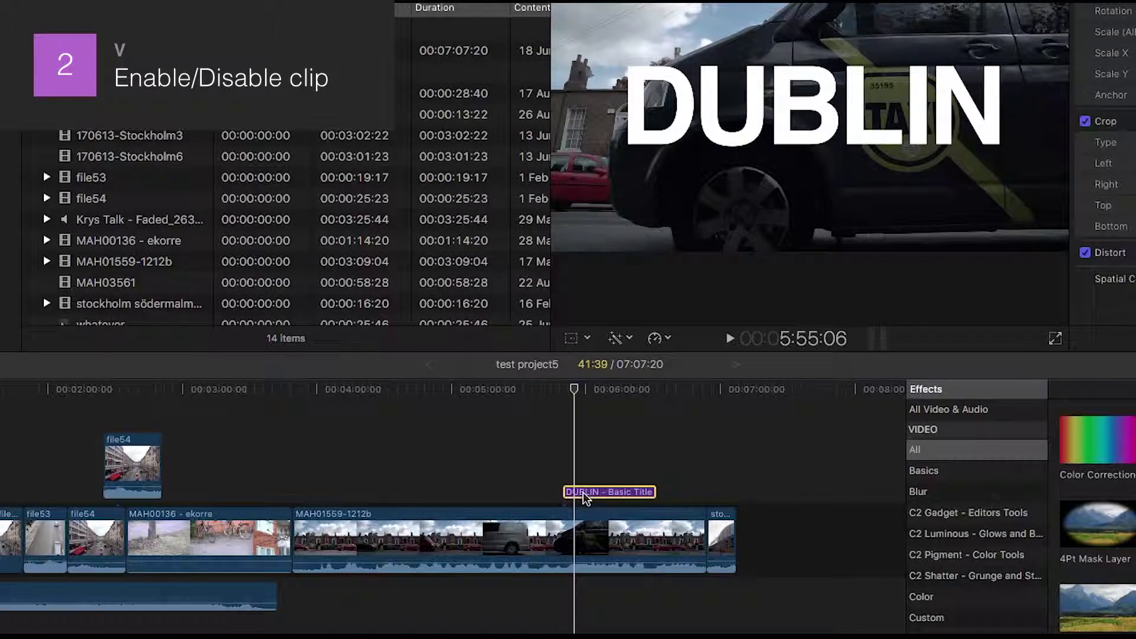
pyautogui.press('v')
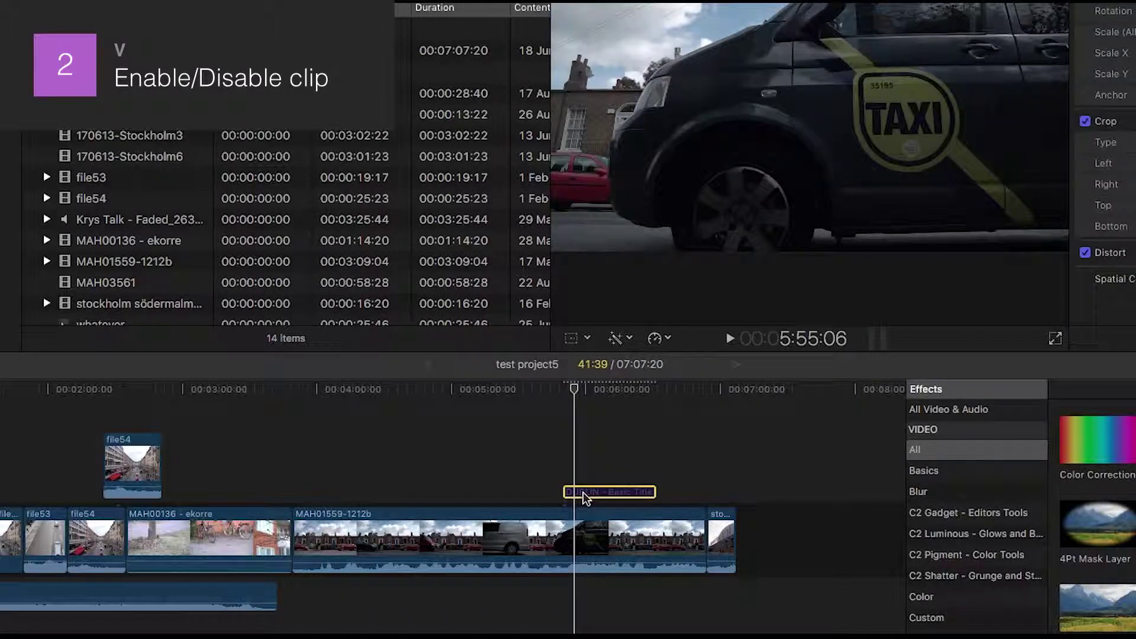
pyautogui.press('space')
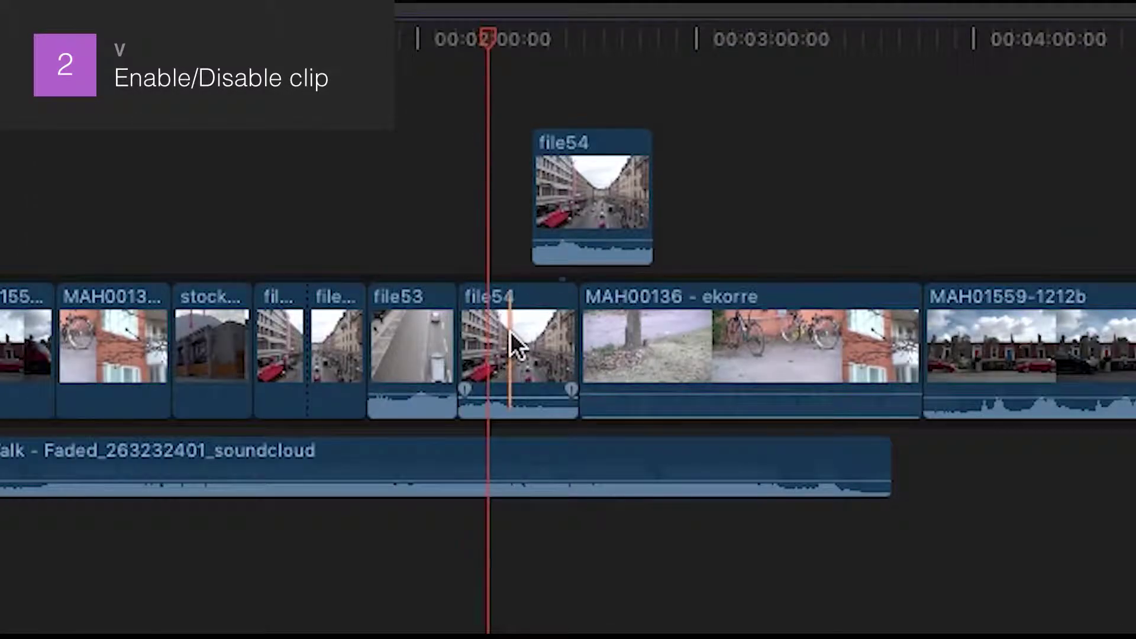
pyautogui.click(510, 332)
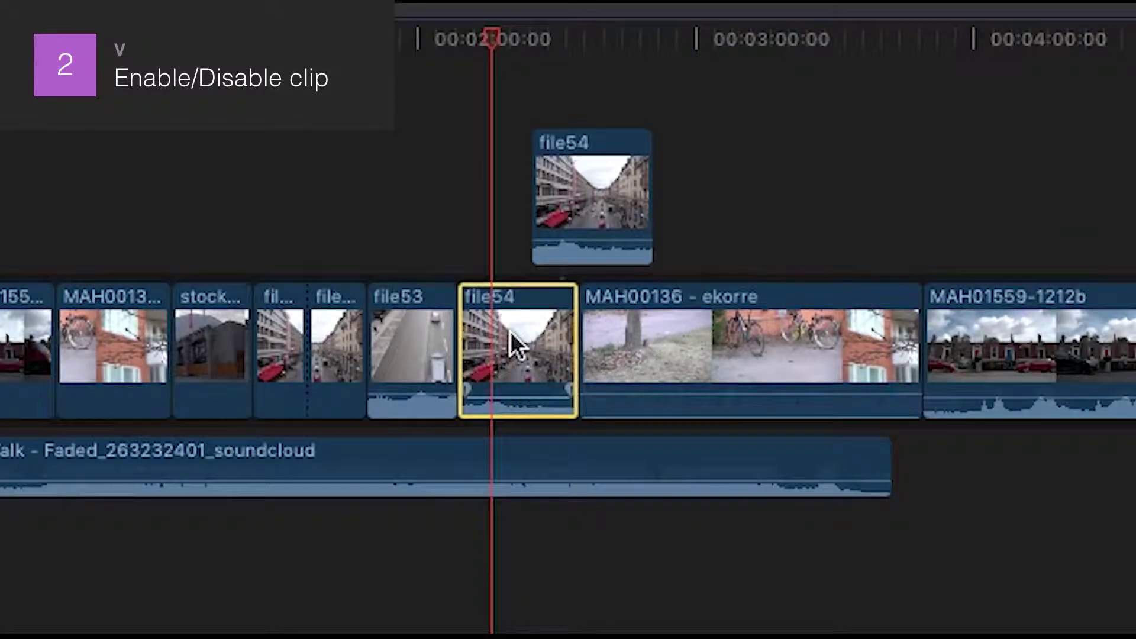
pyautogui.press('v')
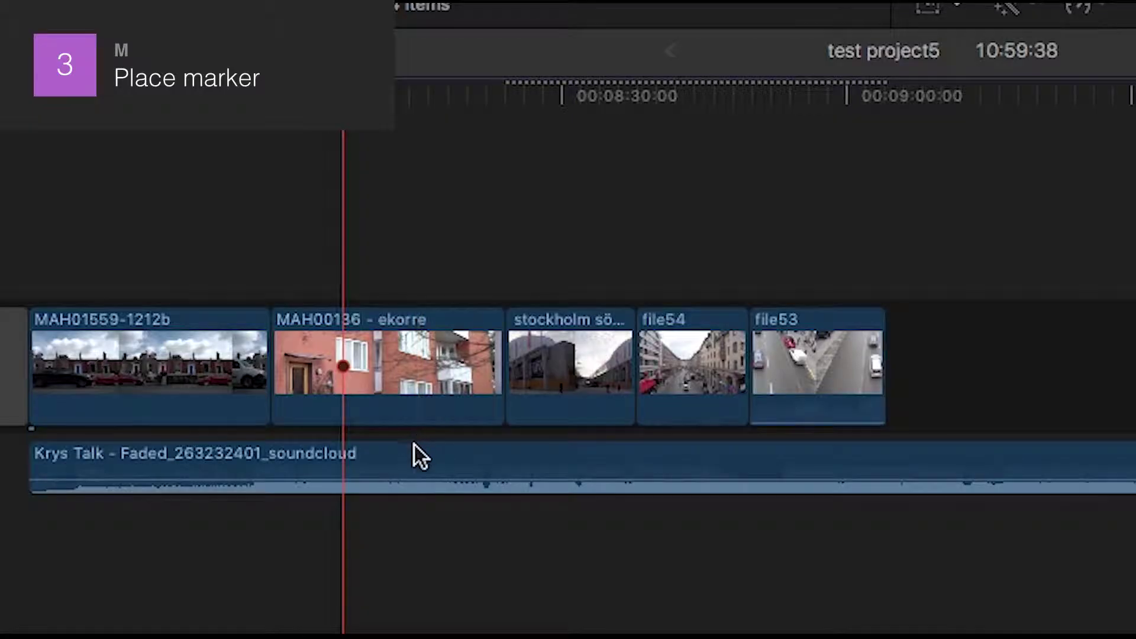
# - Place two markers on the soundtrack audio clip and trim the clip at its boundary
pyautogui.click(415, 447)
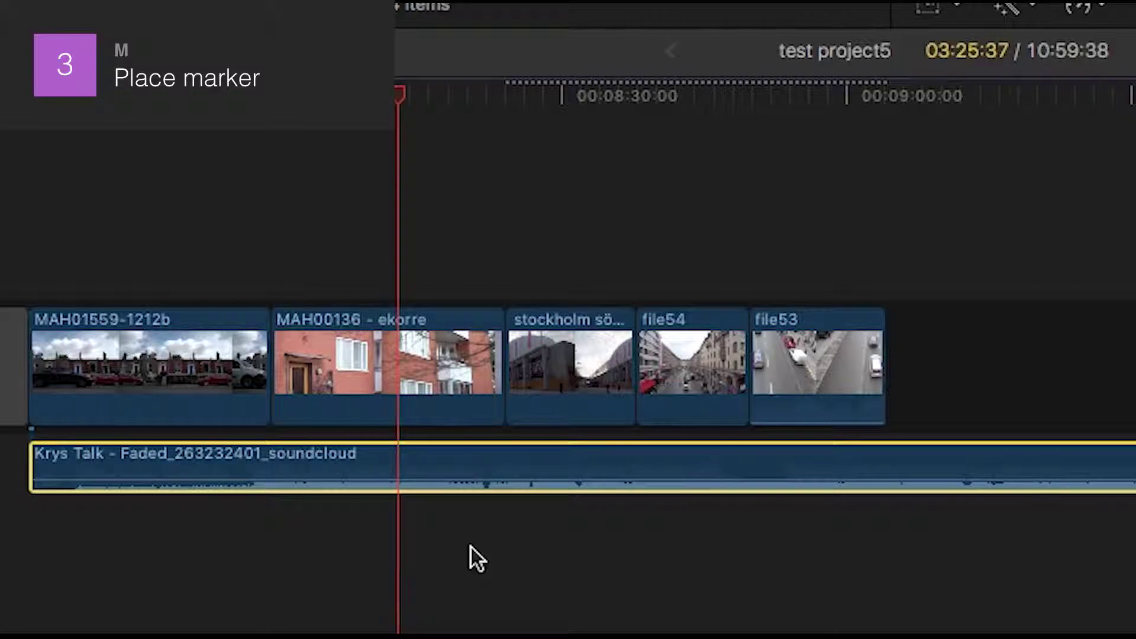
pyautogui.press('m')
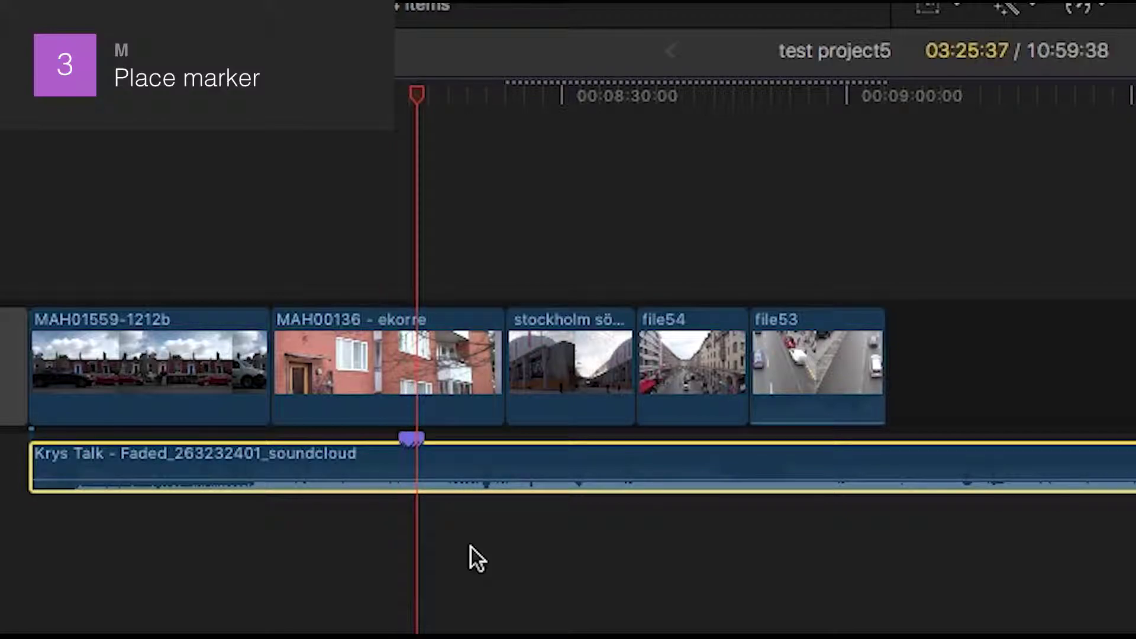
pyautogui.press('m')
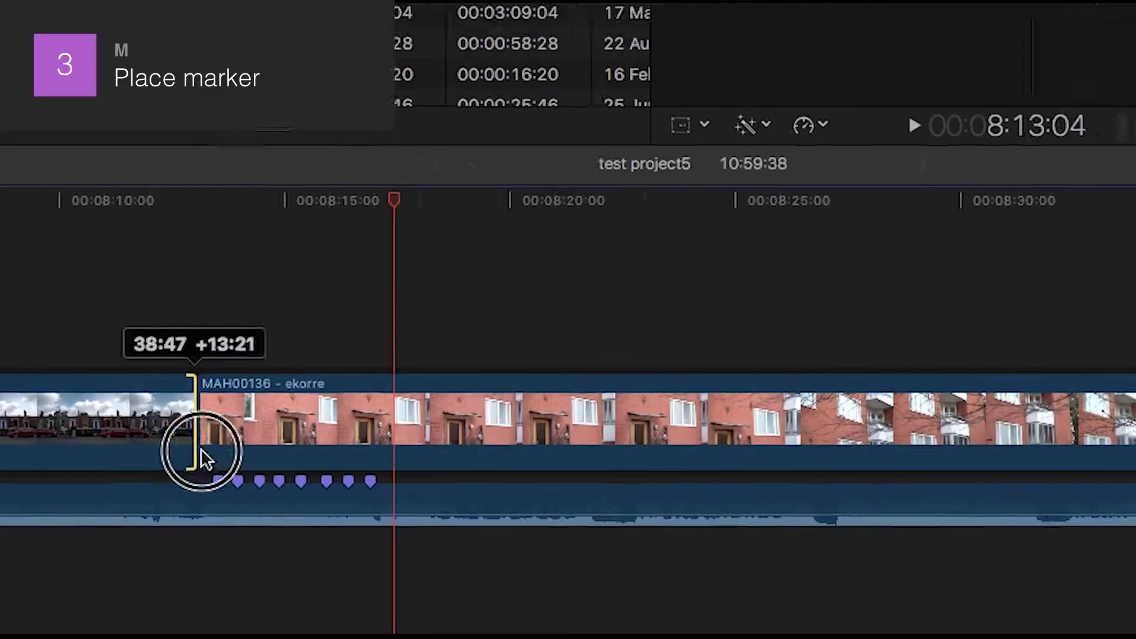
pyautogui.moveTo(203, 457); pyautogui.dragTo(244, 436)
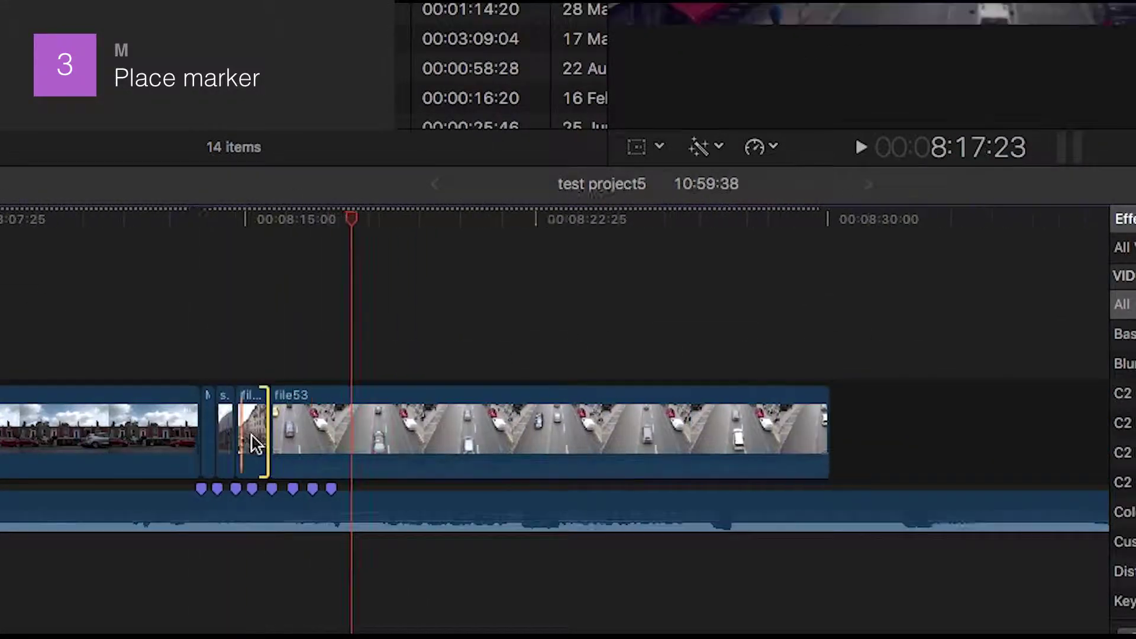
pyautogui.click(109, 295)
pyautogui.press('space')
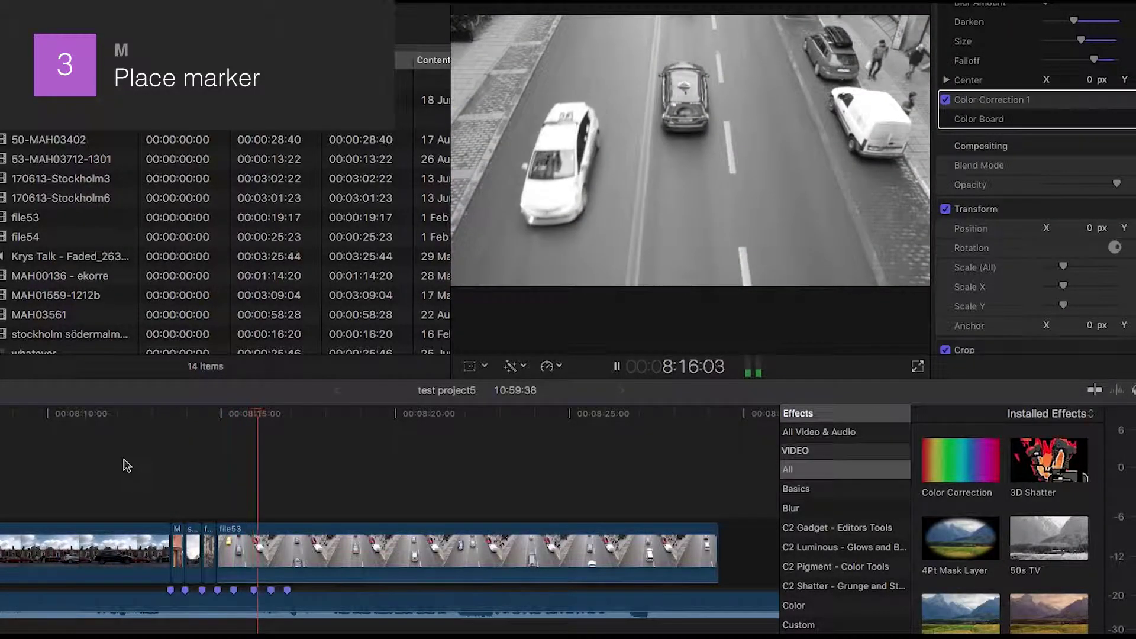
pyautogui.press('space')
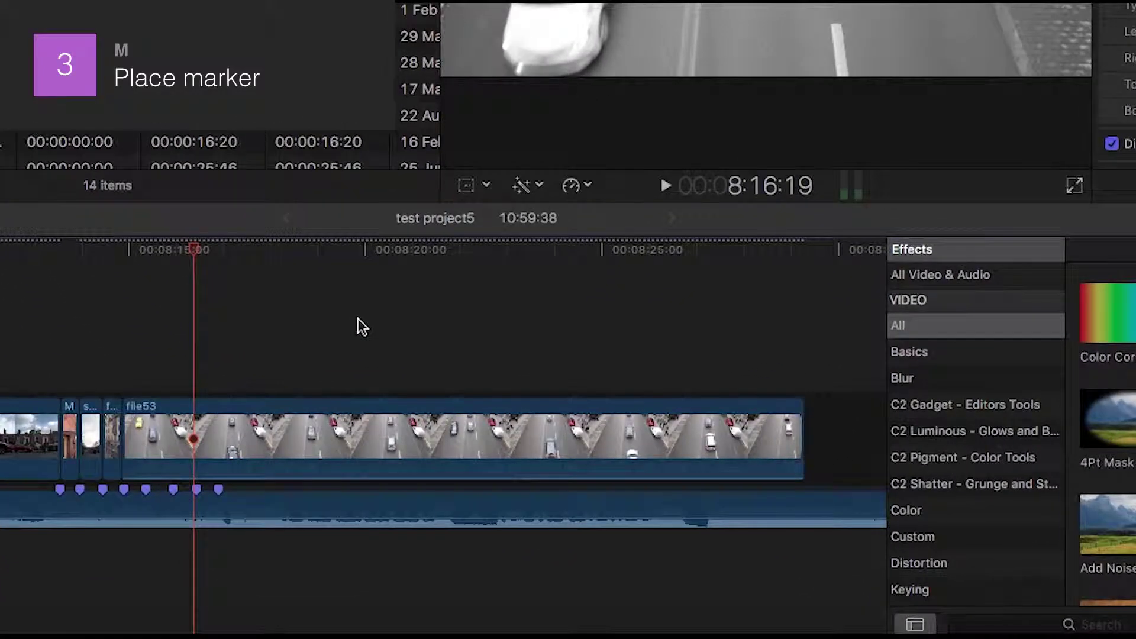
# - Add markers at two playhead positions in file53, then play from the playhead
pyautogui.click(357, 318)
pyautogui.press('m')
pyautogui.press('m')
pyautogui.click(724, 370)
pyautogui.press('m')
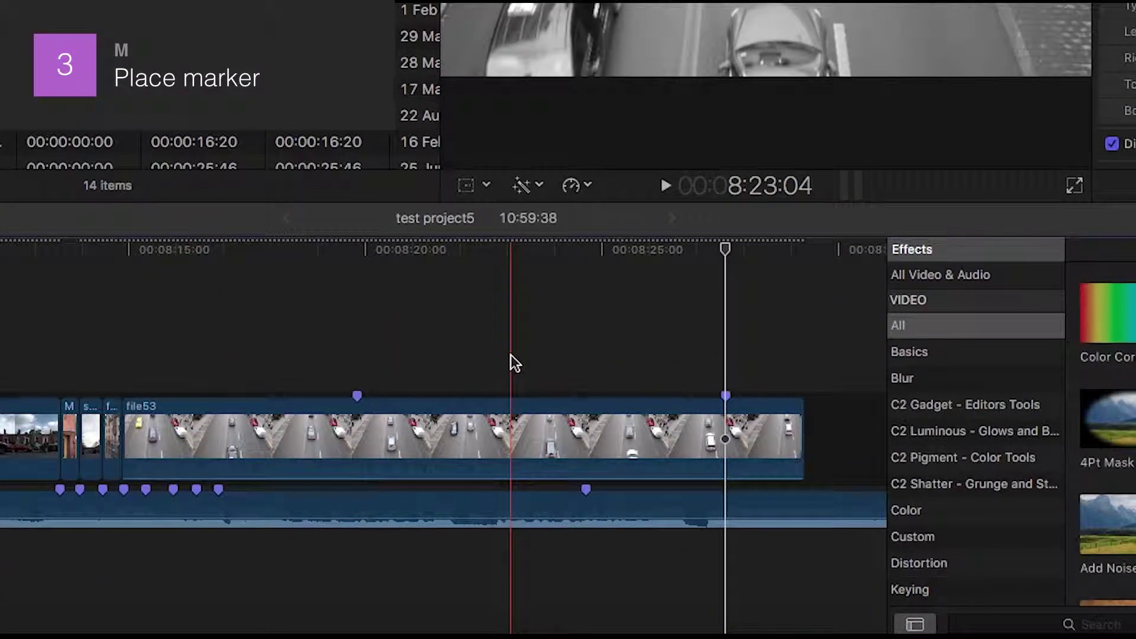
pyautogui.press('s')
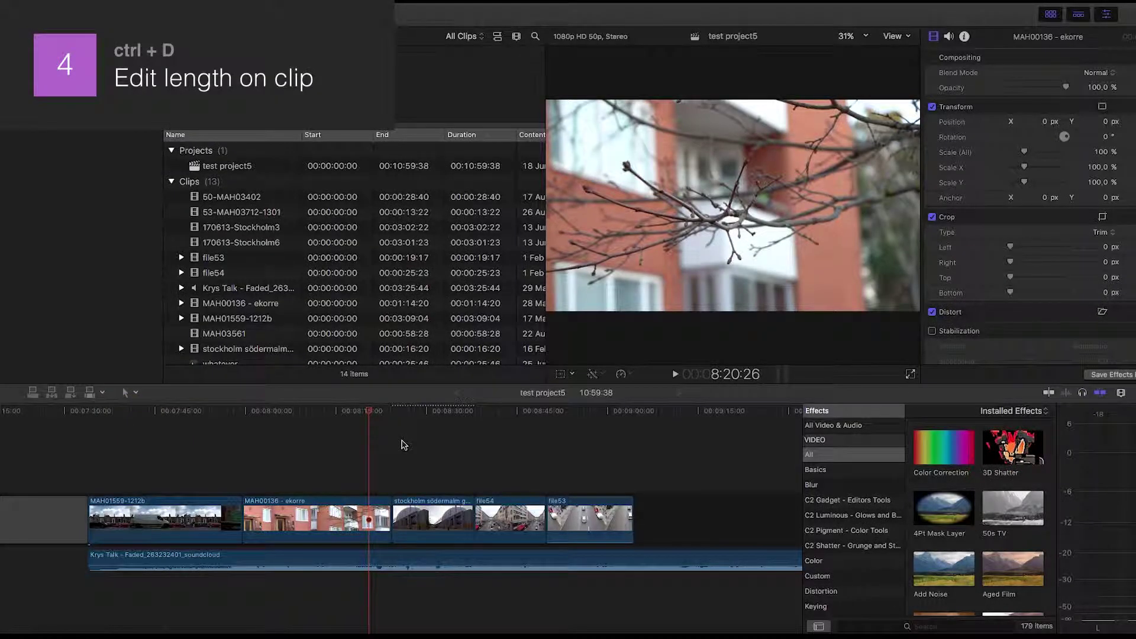
# - Set the stockholm södermalm clip's duration to 3 seconds by entering 300, after undoing a 3:00 attempt
pyautogui.click(421, 507)
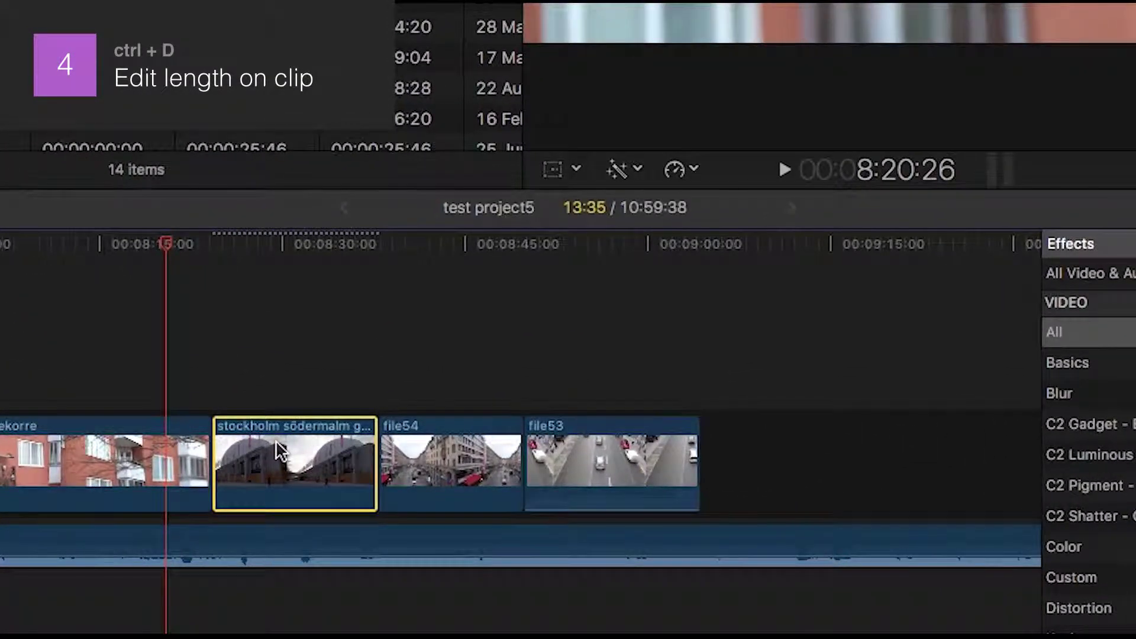
pyautogui.hotkey('ctrl', 'd')
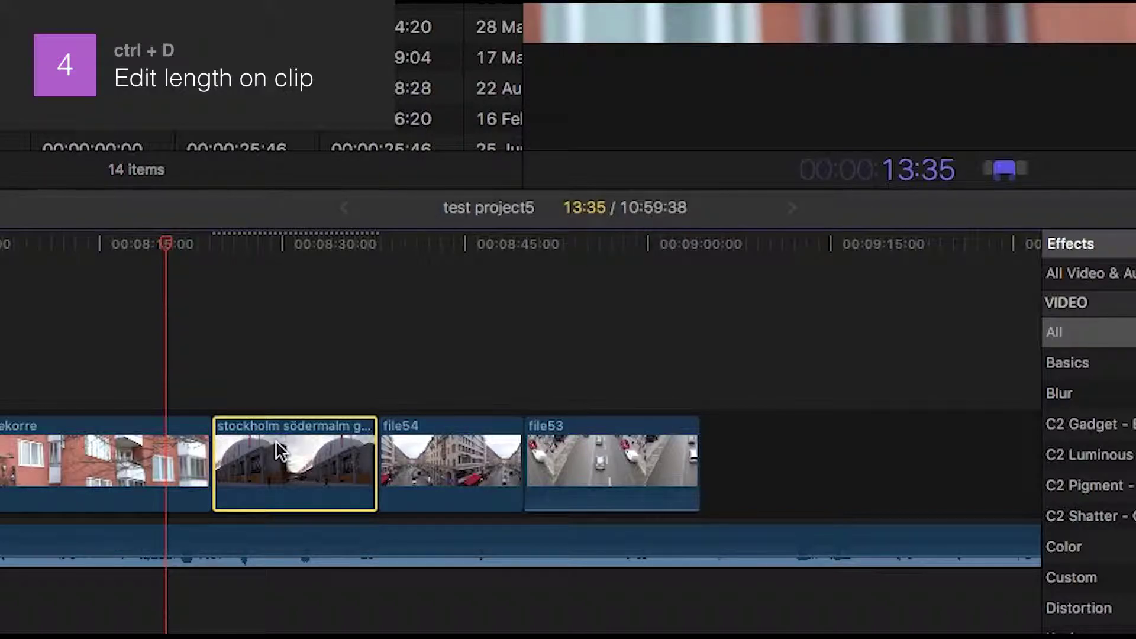
pyautogui.write('3:00')
pyautogui.press('Return')
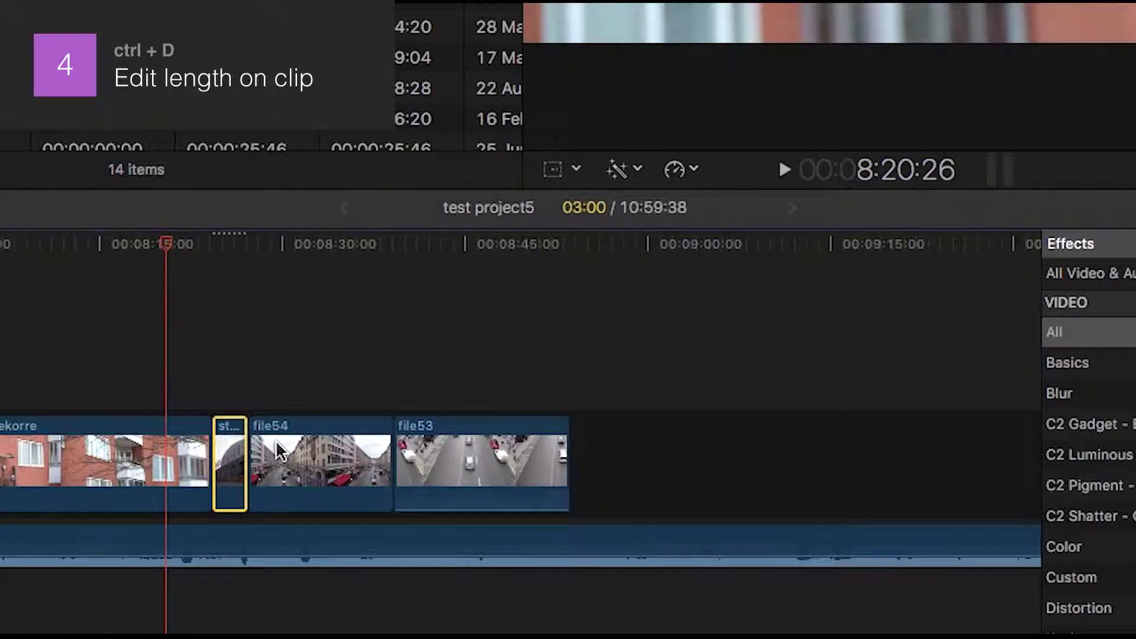
pyautogui.press('super+z')
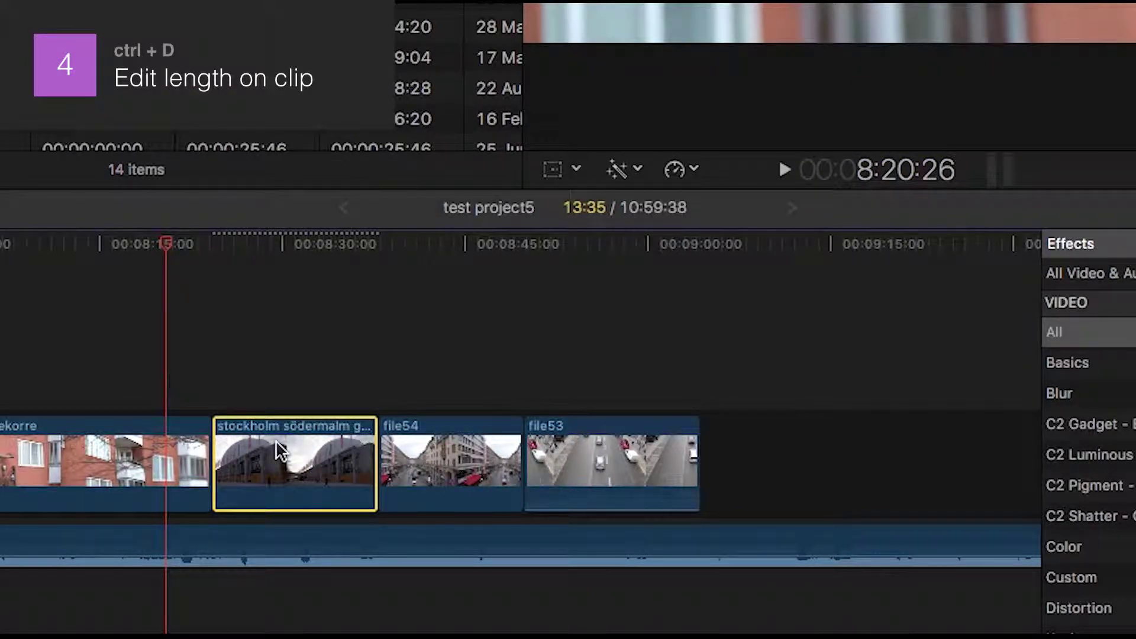
pyautogui.hotkey('ctrl', 'd')
pyautogui.write('300')
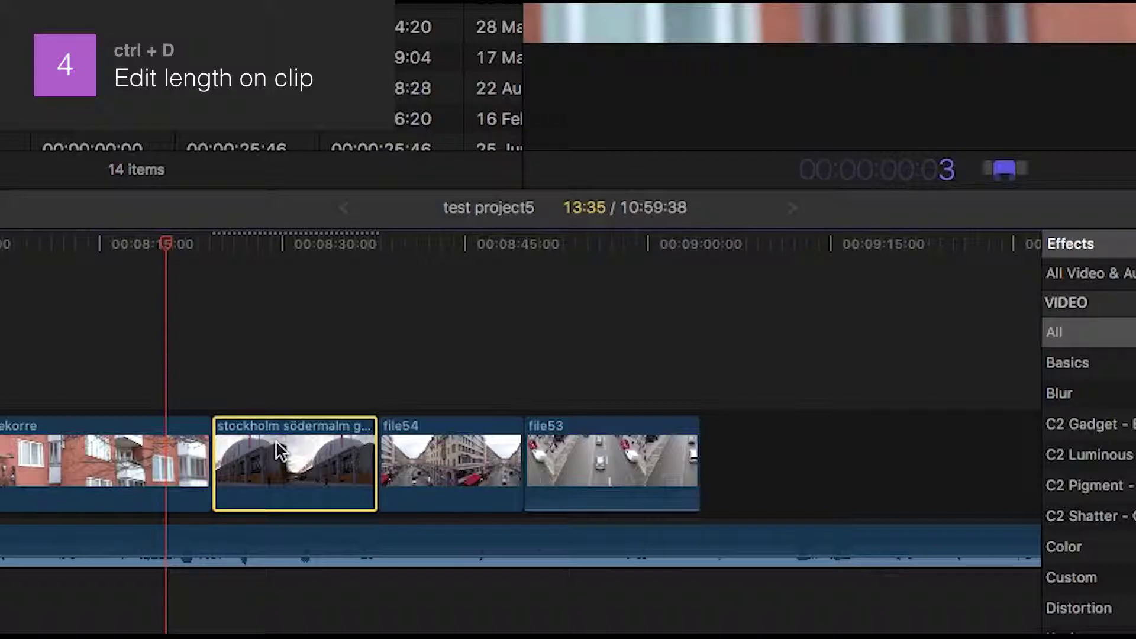
pyautogui.press('Return')
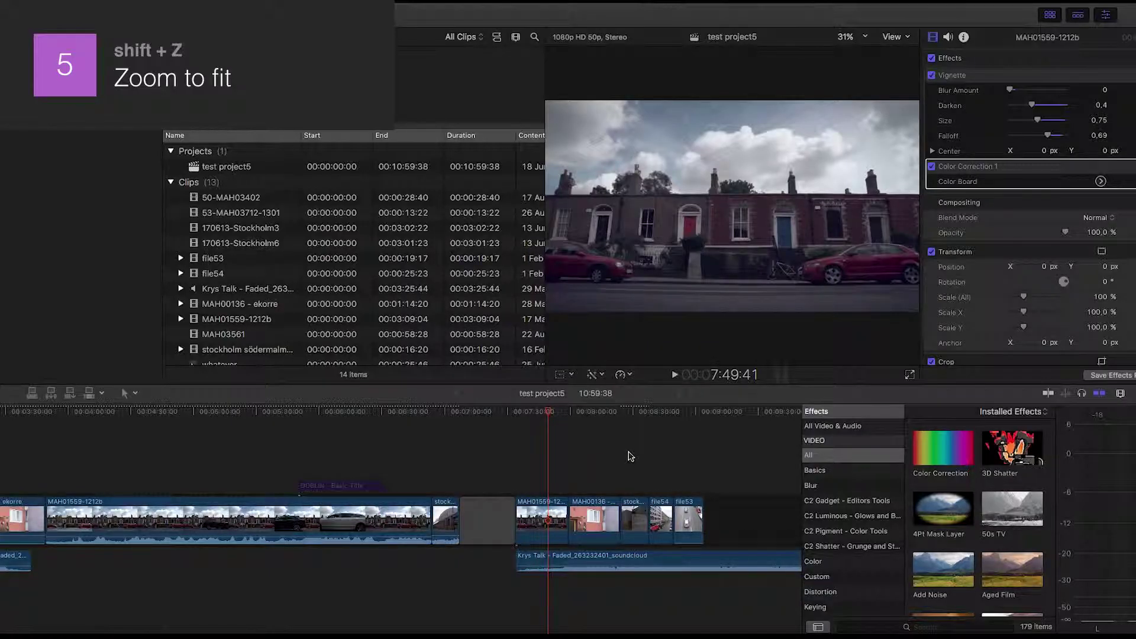
# - Zoom the timeline to fit the whole project, zoom out once more, then fit it again
pyautogui.hotkey('shift', 'z')
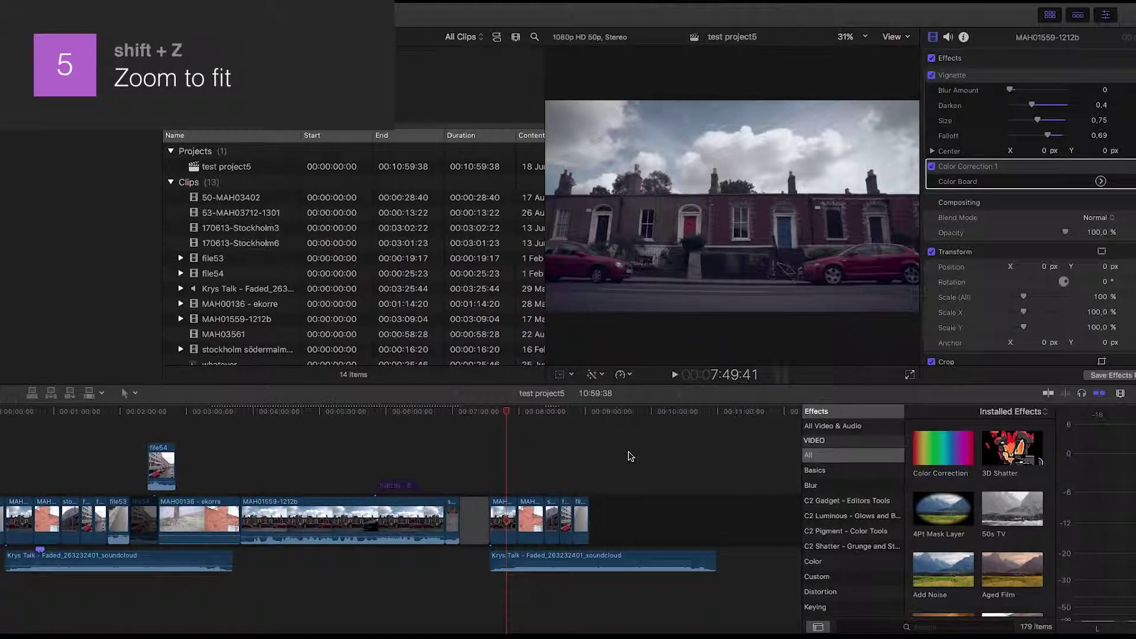
pyautogui.press('super+minus')
pyautogui.press('super+minus')
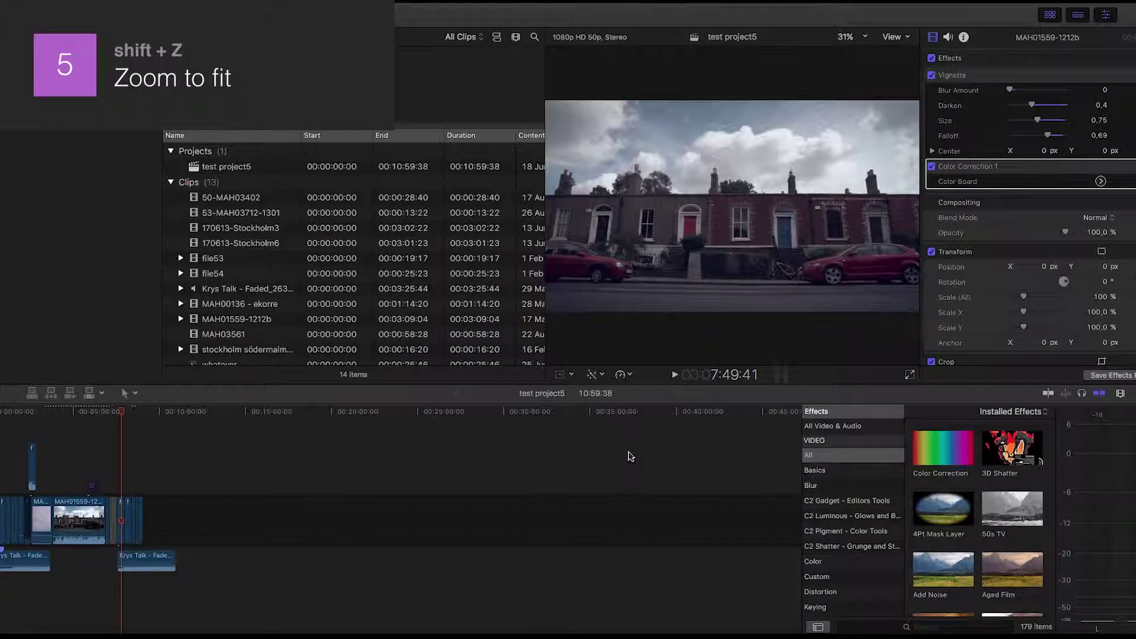
pyautogui.hotkey('shift', 'z')
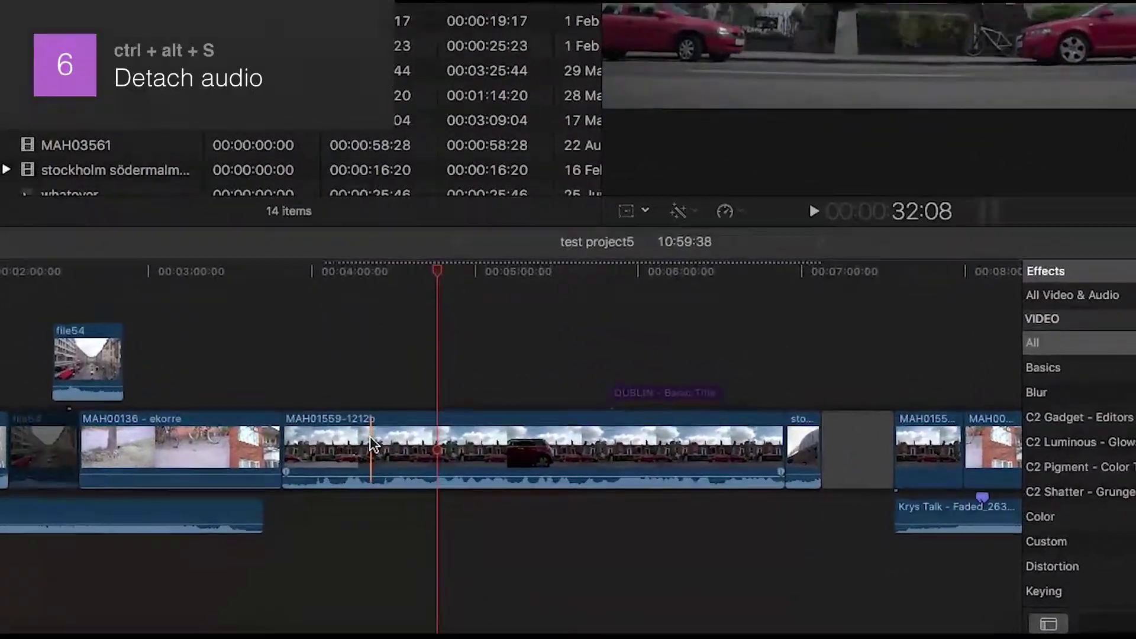
# - Detach MAH01559-1212b's audio, trim the start of the video and audio parts, then rejoin them
pyautogui.click(370, 435)
pyautogui.hotkey('ctrl', 'alt', 's')
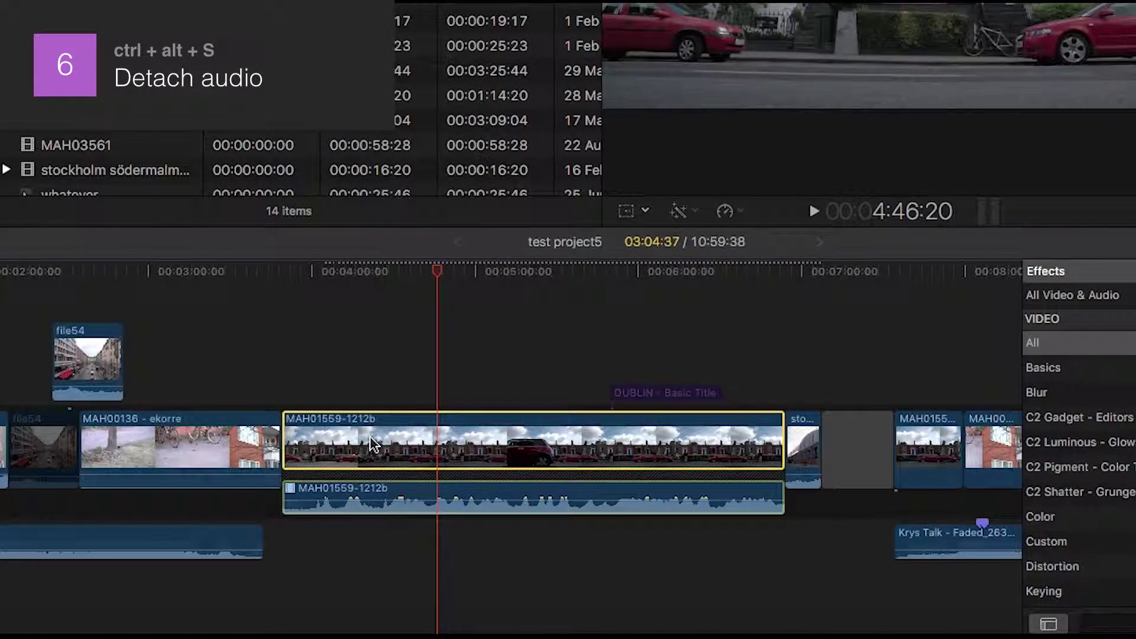
pyautogui.moveTo(284, 435)
pyautogui.mouseDown()
pyautogui.moveTo(351, 453)
pyautogui.moveTo(277, 449)
pyautogui.moveTo(285, 438)
pyautogui.mouseUp()
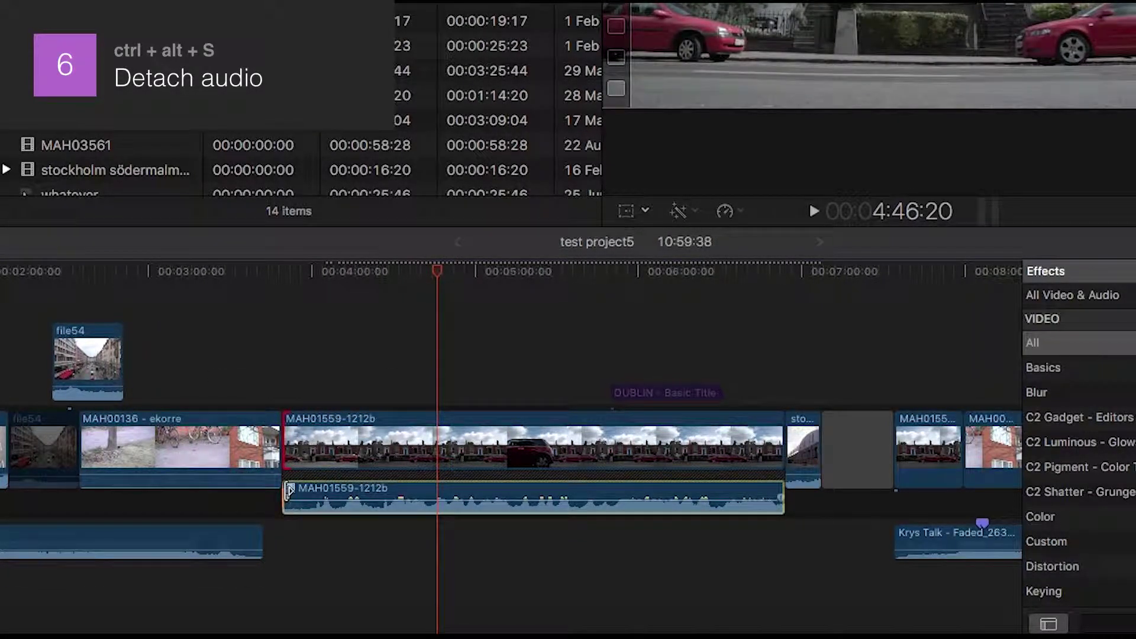
pyautogui.moveTo(289, 490)
pyautogui.mouseDown()
pyautogui.moveTo(337, 490)
pyautogui.moveTo(352, 502)
pyautogui.moveTo(284, 494)
pyautogui.mouseUp()
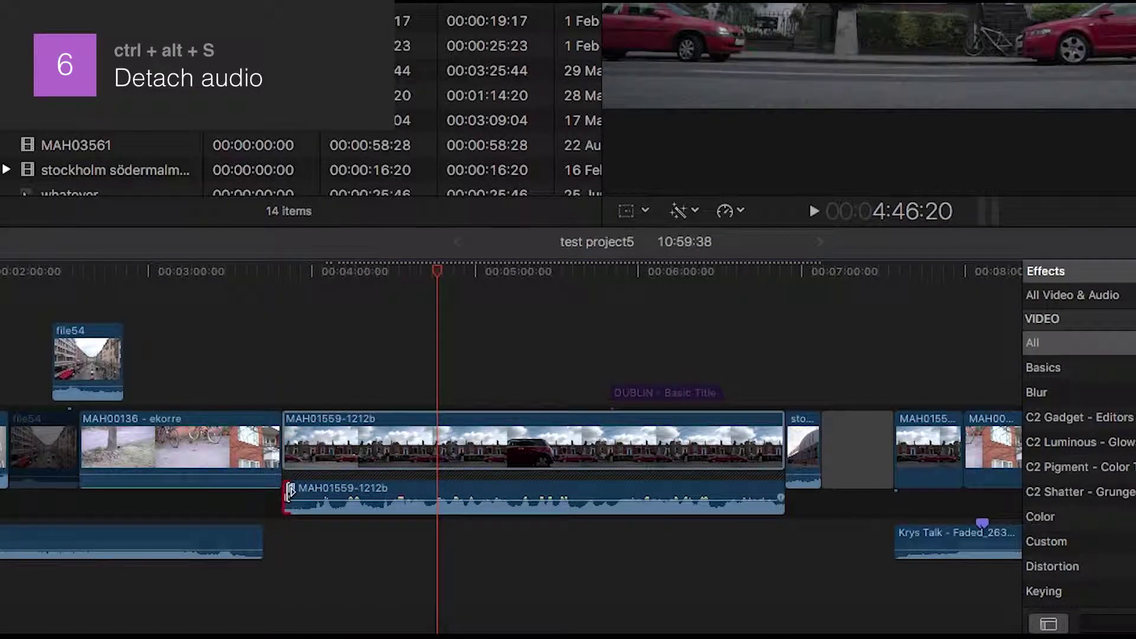
pyautogui.click(345, 445)
pyautogui.press('super+z')
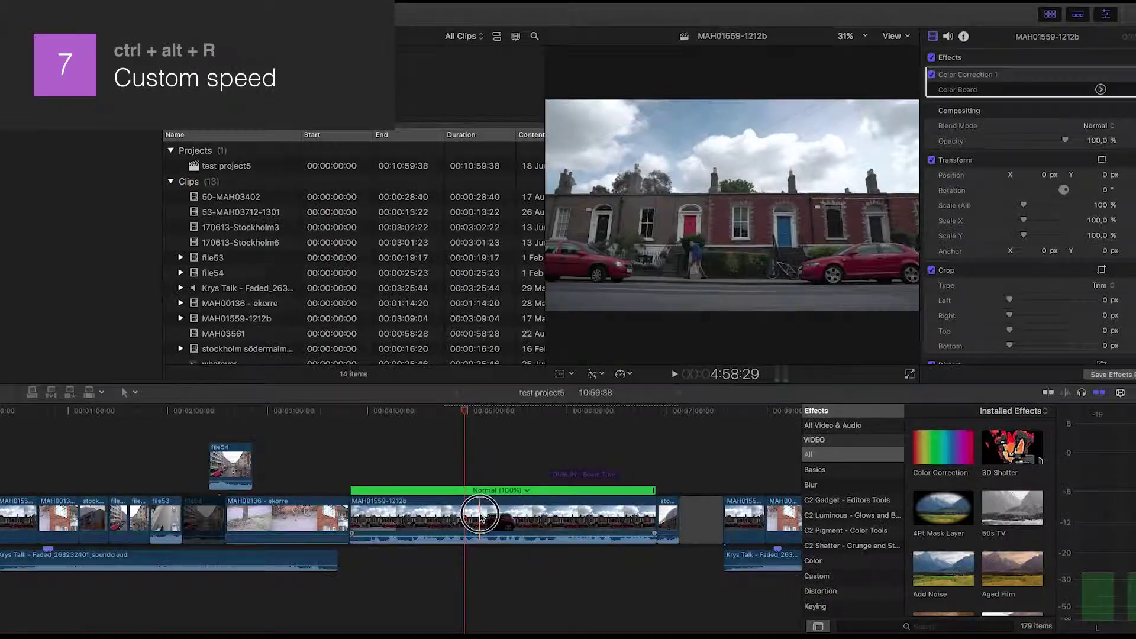
pyautogui.hotkey('ctrl', 'alt', 'r')
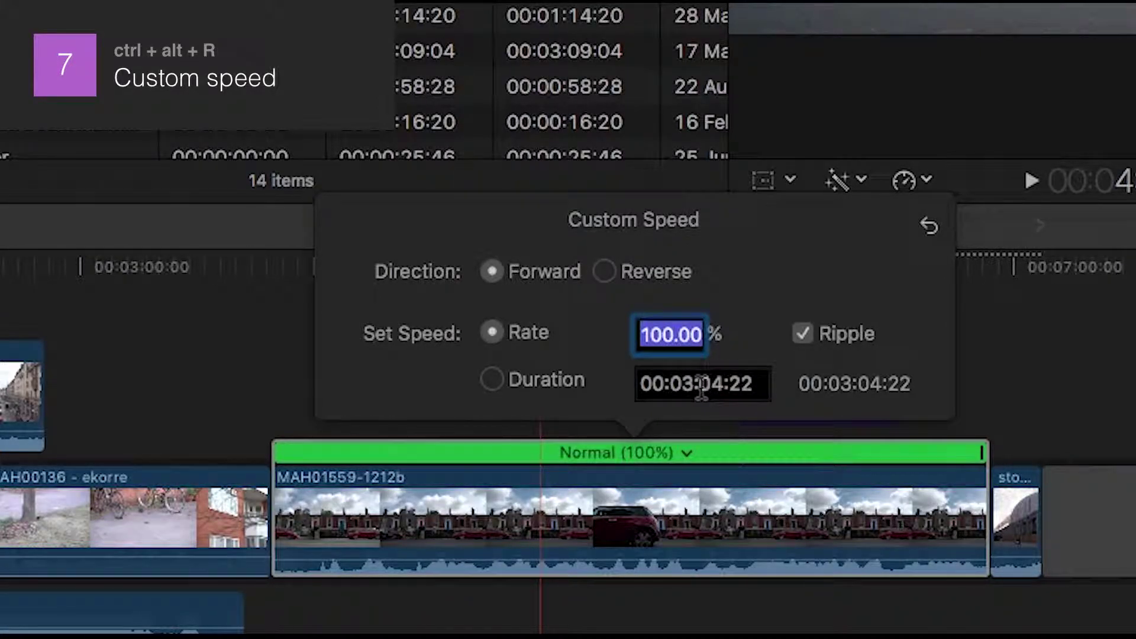
pyautogui.write('200')
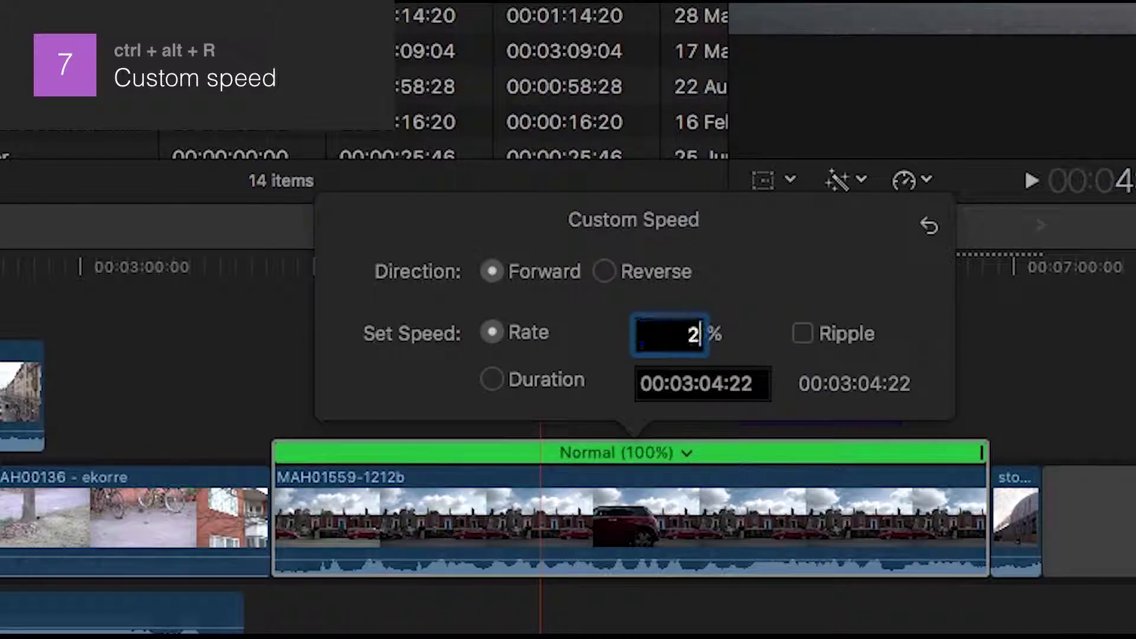
pyautogui.press('Return')
pyautogui.hotkey('ctrl', 'z')
pyautogui.click(626, 332)
pyautogui.write('200')
pyautogui.press('Return')
pyautogui.hotkey('ctrl', 'z')
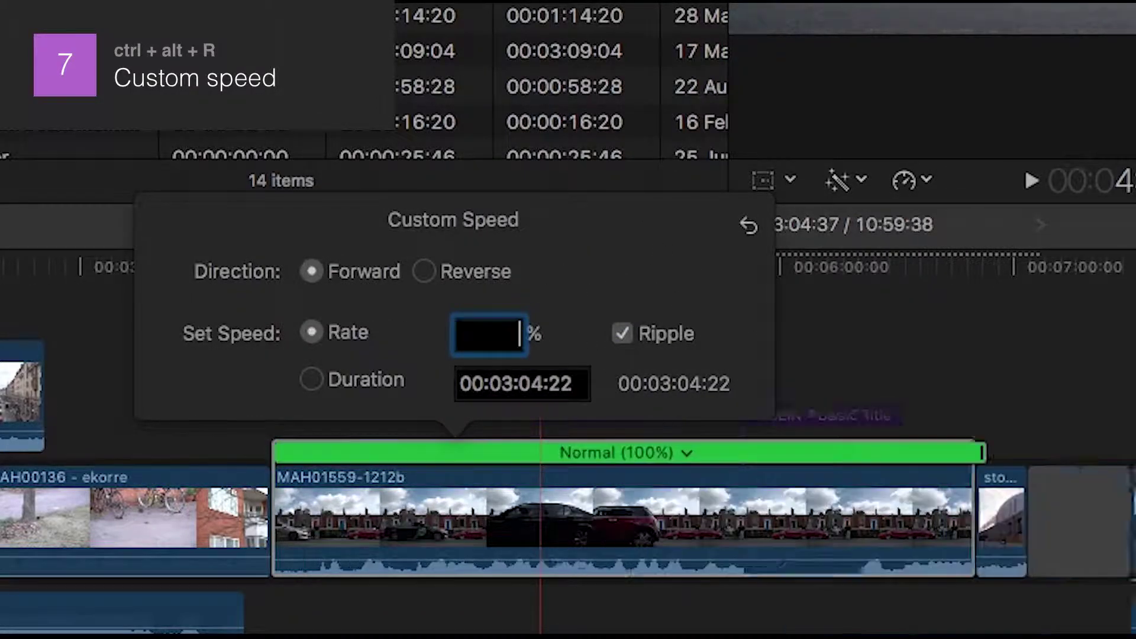
pyautogui.click(815, 331)
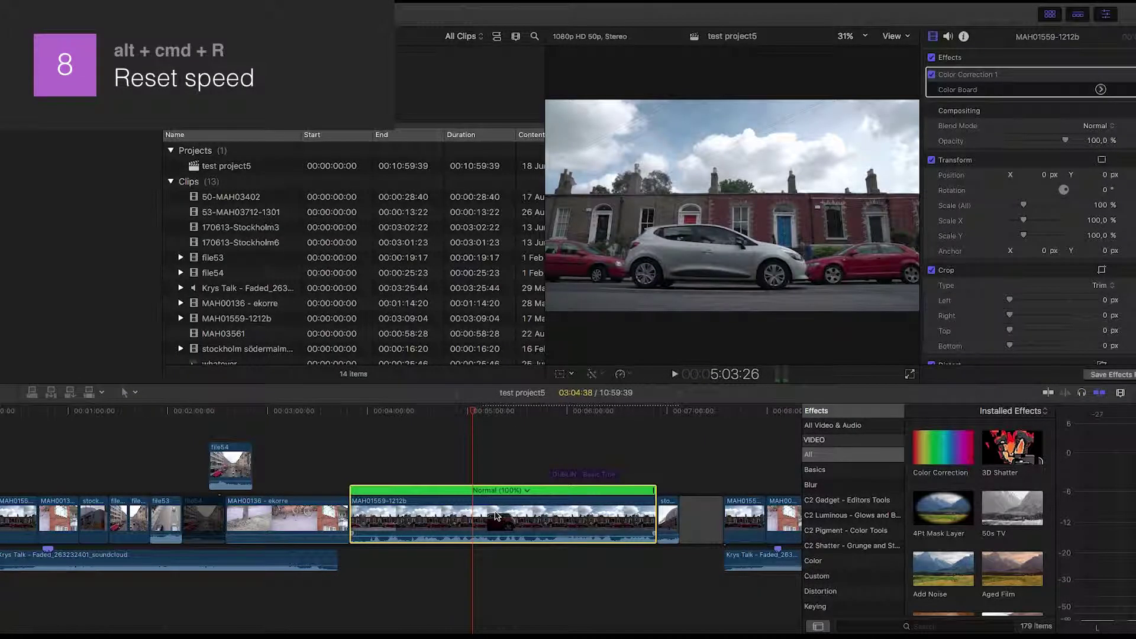
pyautogui.hotkey('ctrl', 'alt', 'r')
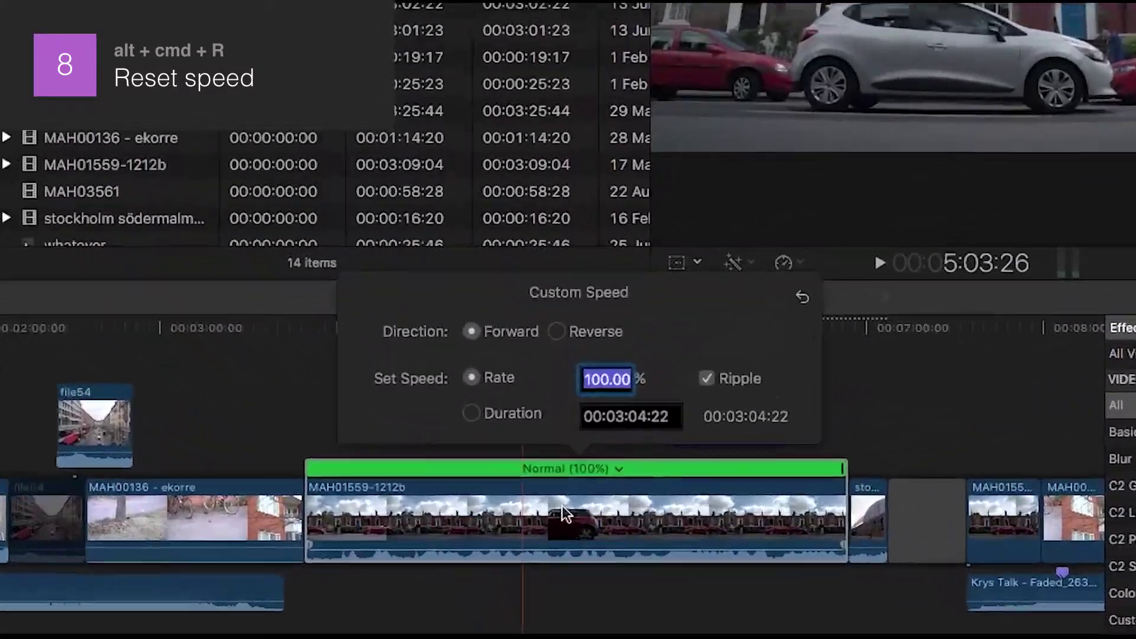
pyautogui.write('200')
pyautogui.press('Return')
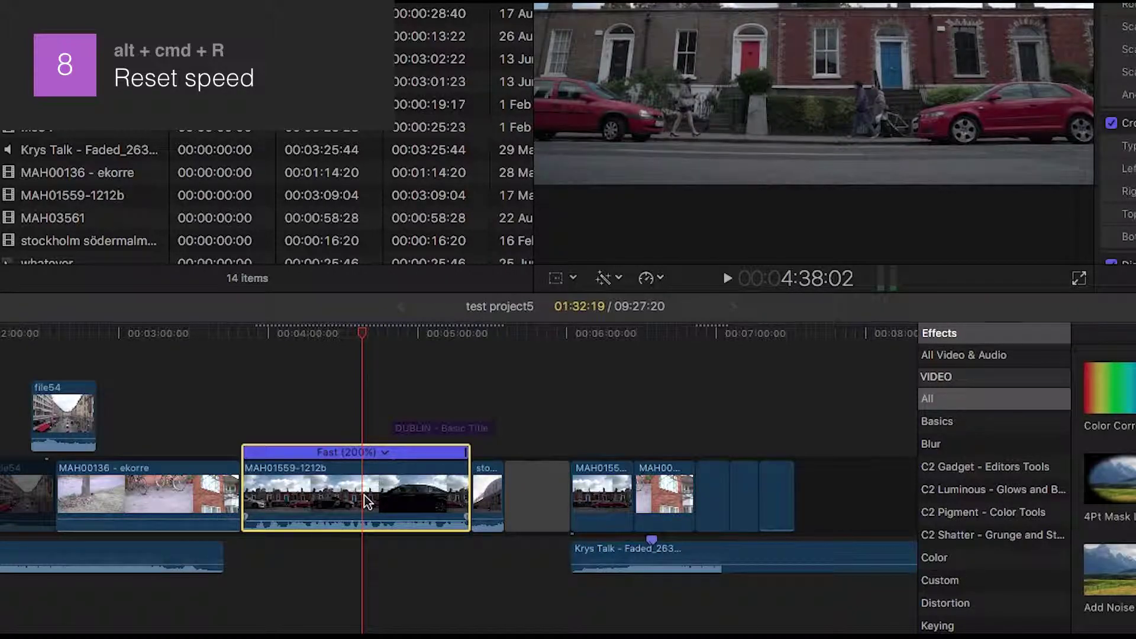
pyautogui.press('alt+super+r')
pyautogui.hotkey('ctrl', 'r')
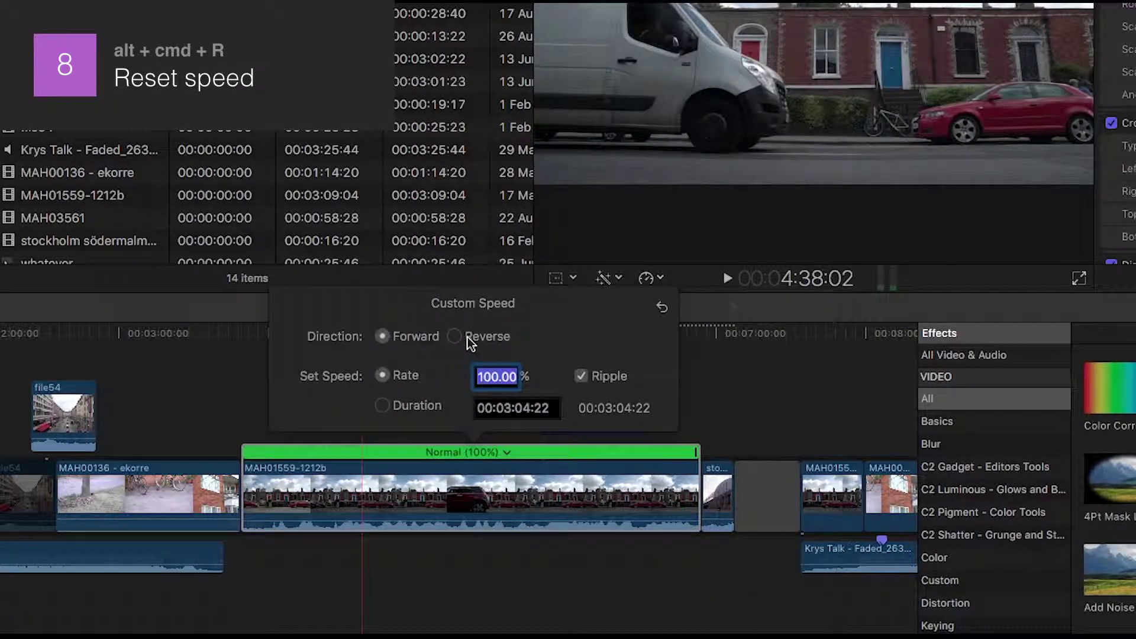
pyautogui.click(455, 337)
pyautogui.click(456, 601)
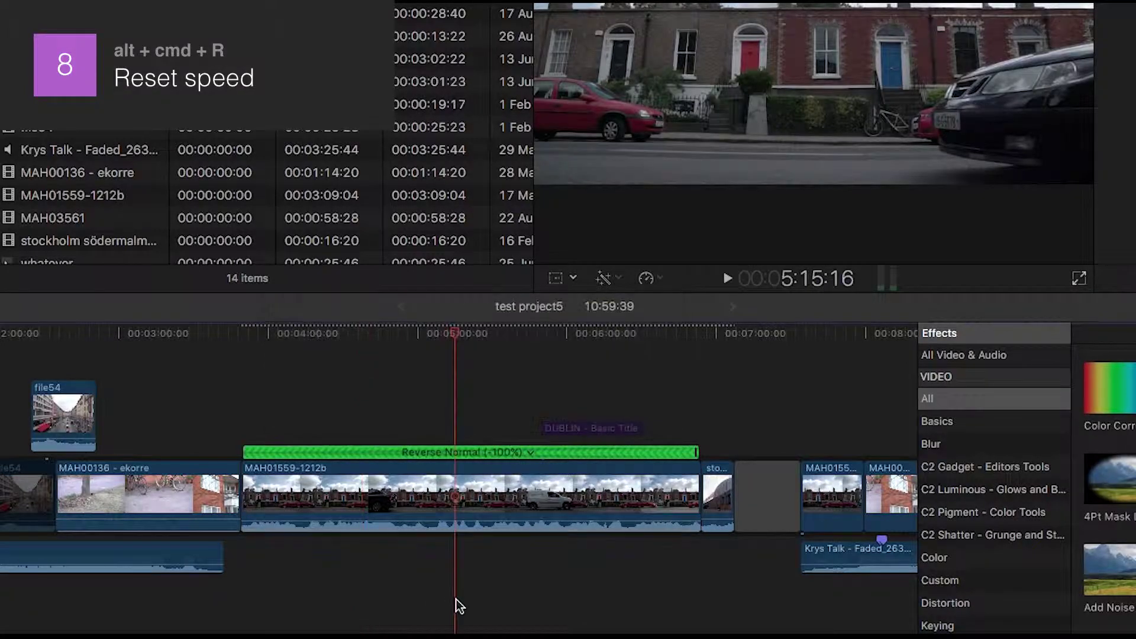
pyautogui.click(464, 498)
pyautogui.press('alt+super+r')
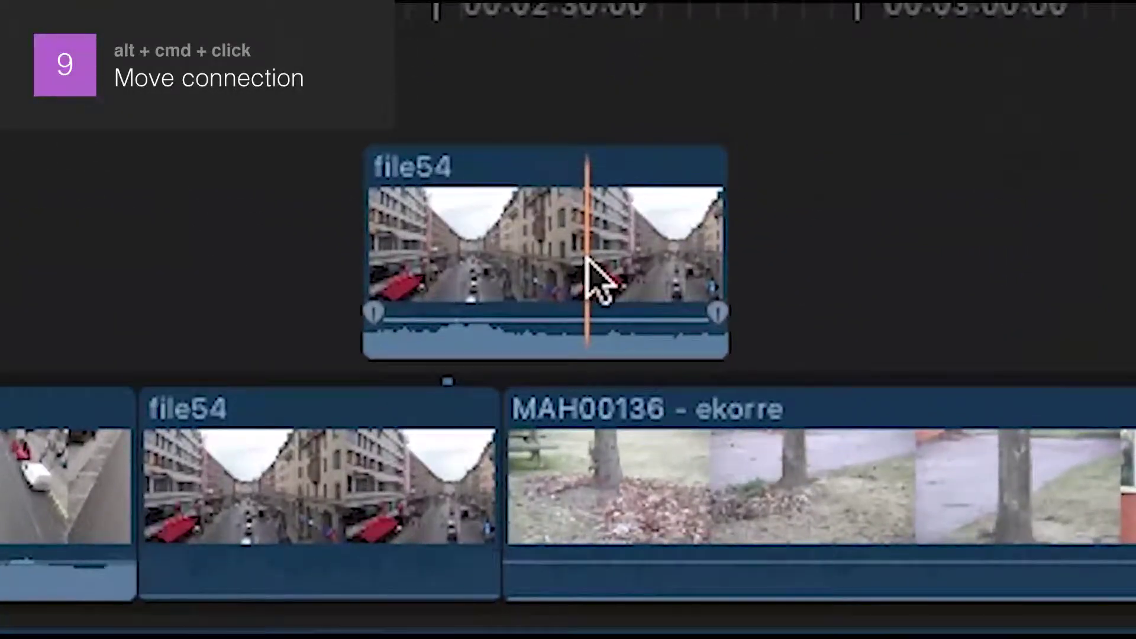
# - Move the connection points of the file54 clip and the background music clip along the storyline
pyautogui.keyDown('alt'); pyautogui.keyDown('super'); pyautogui.click(586, 258); pyautogui.keyUp('super'); pyautogui.keyUp('alt')
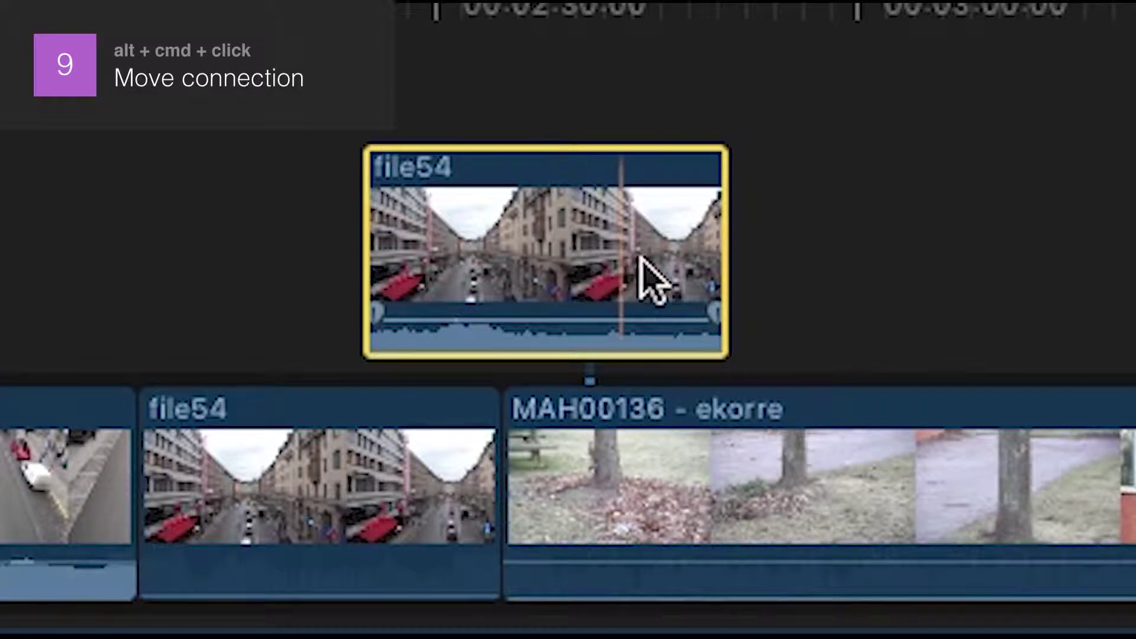
pyautogui.keyDown('alt'); pyautogui.keyDown('super'); pyautogui.click(677, 261); pyautogui.keyUp('super'); pyautogui.keyUp('alt')
pyautogui.keyDown('alt'); pyautogui.keyDown('super'); pyautogui.click(418, 255); pyautogui.keyUp('super'); pyautogui.keyUp('alt')
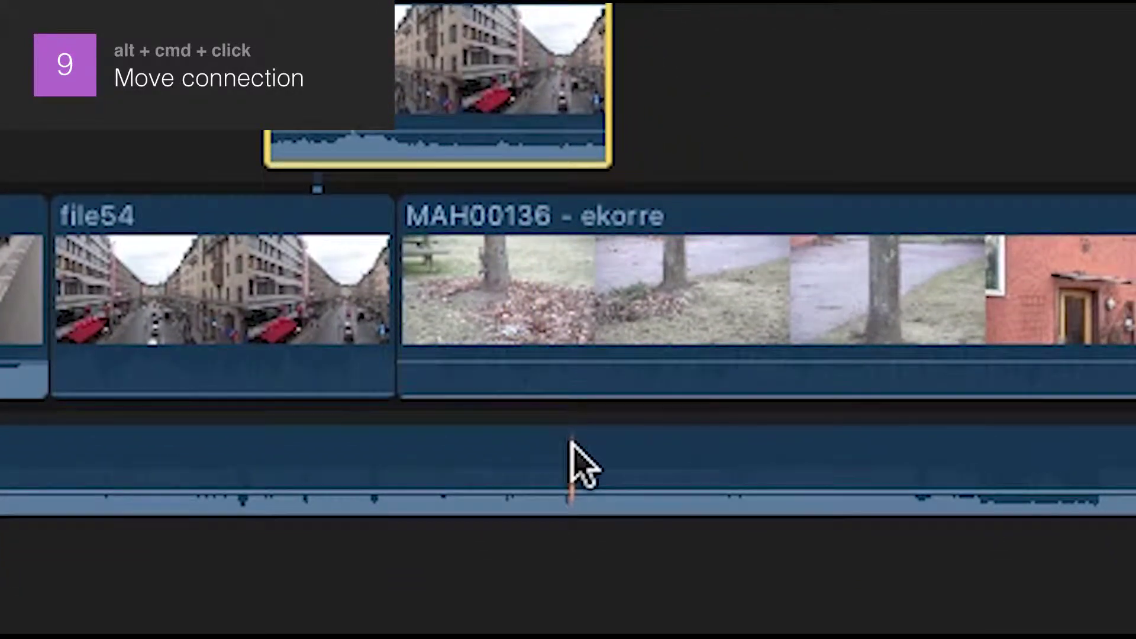
pyautogui.keyDown('alt'); pyautogui.keyDown('super'); pyautogui.click(571, 444); pyautogui.keyUp('super'); pyautogui.keyUp('alt')
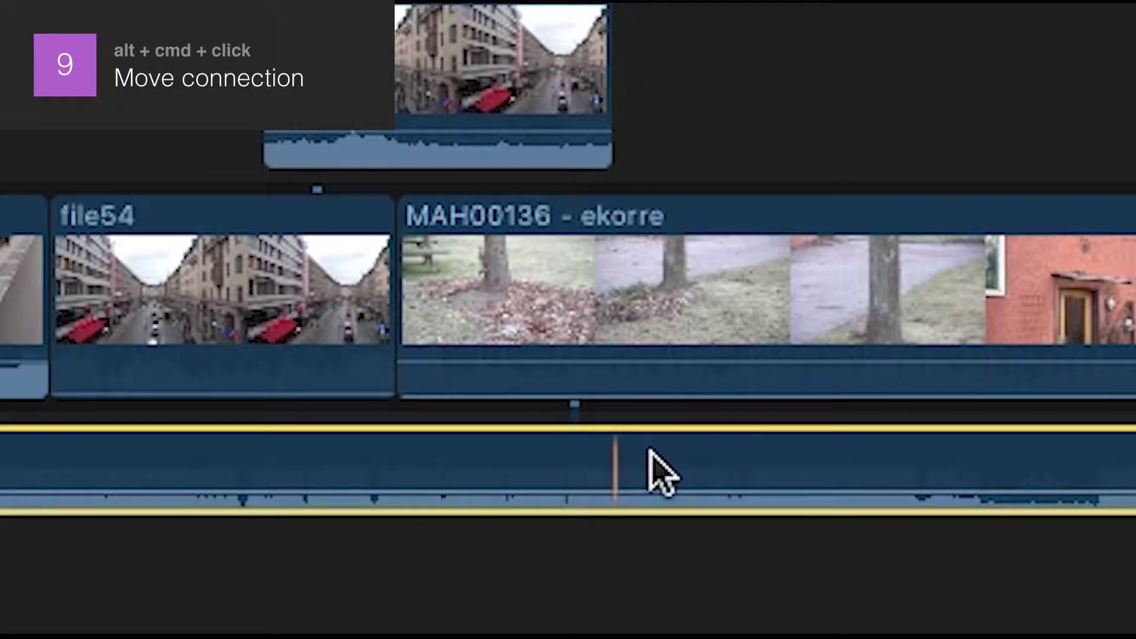
pyautogui.keyDown('alt'); pyautogui.keyDown('super'); pyautogui.click(799, 457); pyautogui.keyUp('super'); pyautogui.keyUp('alt')
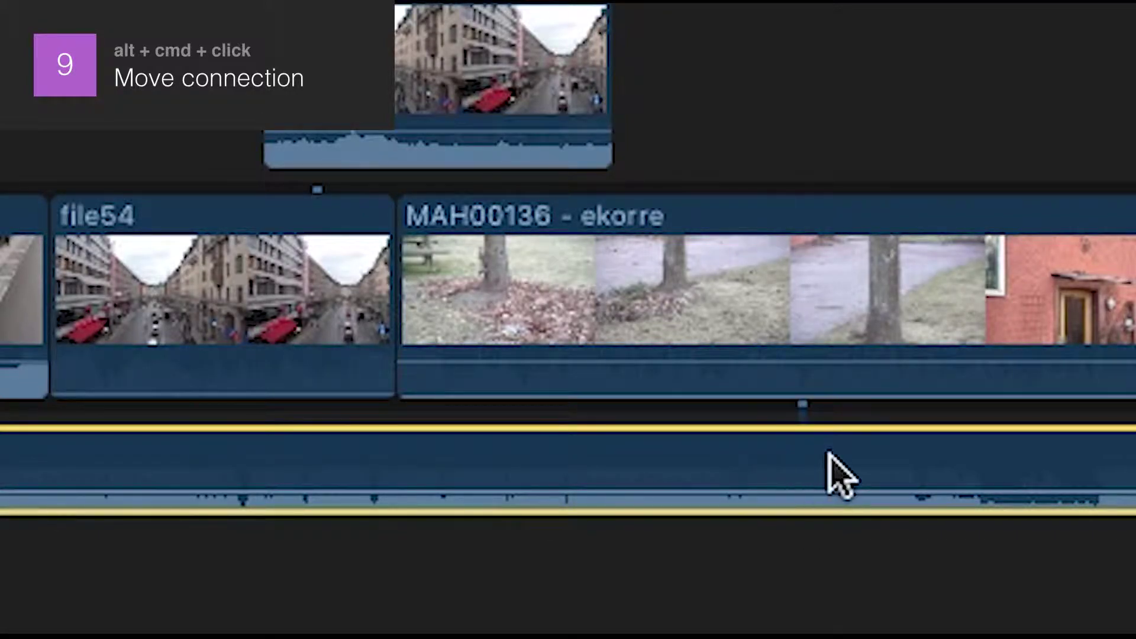
pyautogui.keyDown('alt'); pyautogui.keyDown('super'); pyautogui.click(295, 456); pyautogui.keyUp('super'); pyautogui.keyUp('alt')
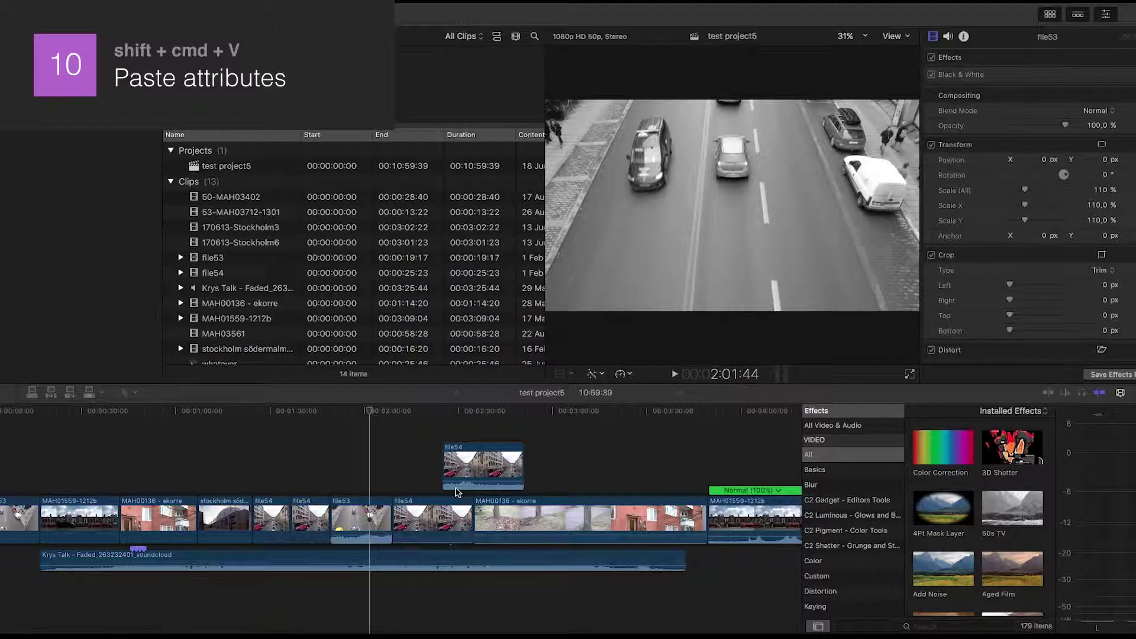
# - Select the black-and-white file53 clip, then open Paste Attributes for the file54 clip
pyautogui.click(383, 514)
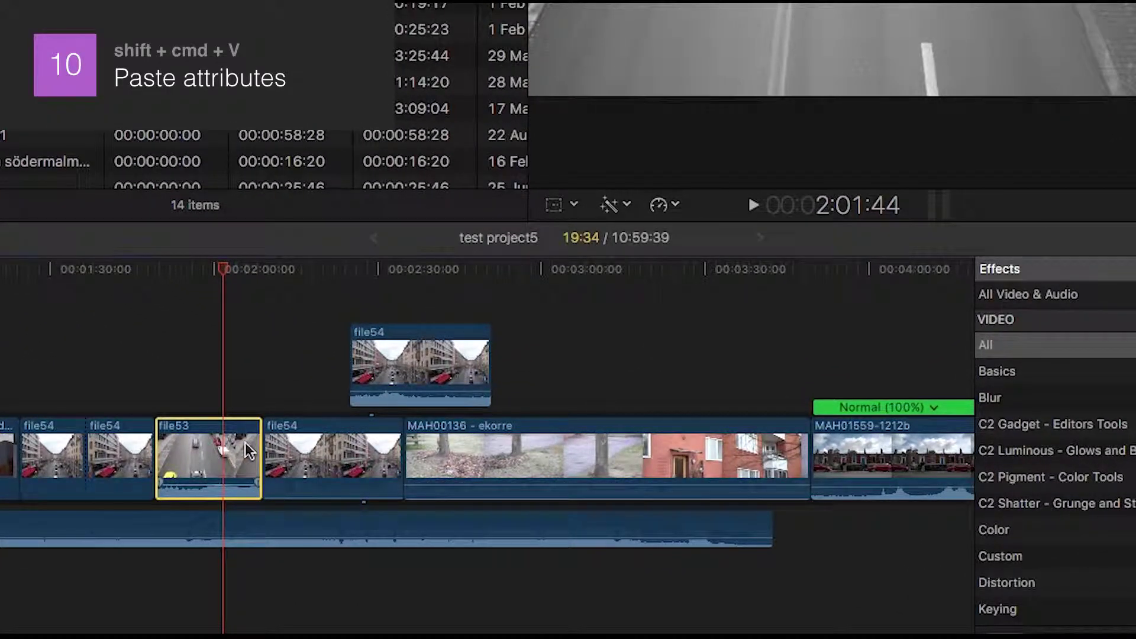
pyautogui.click(309, 448)
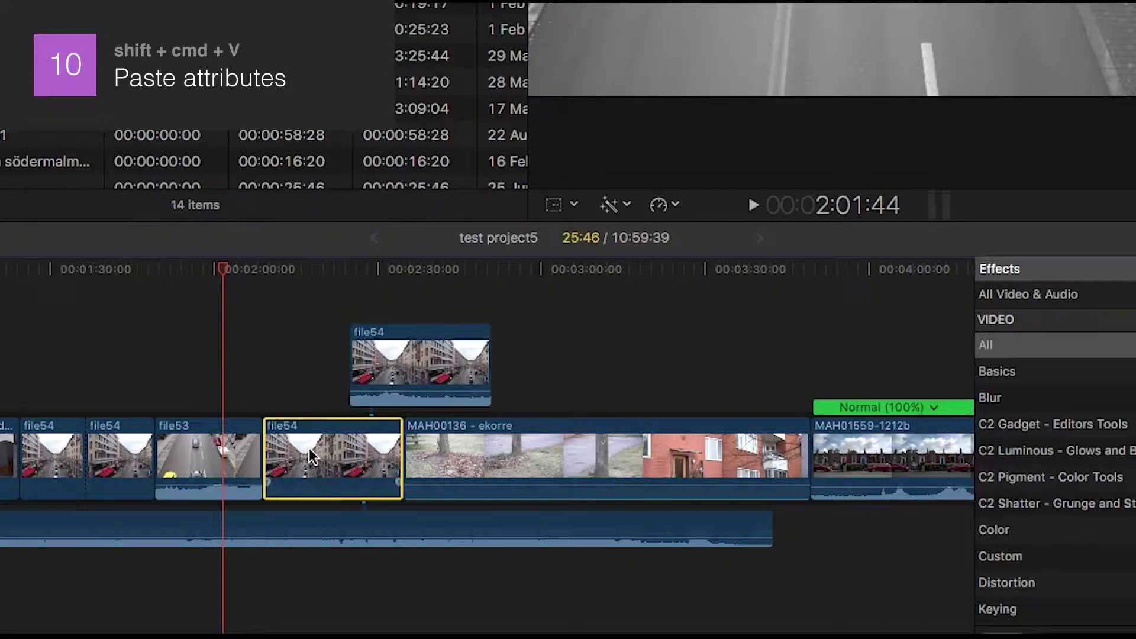
pyautogui.press('shift+super+v')
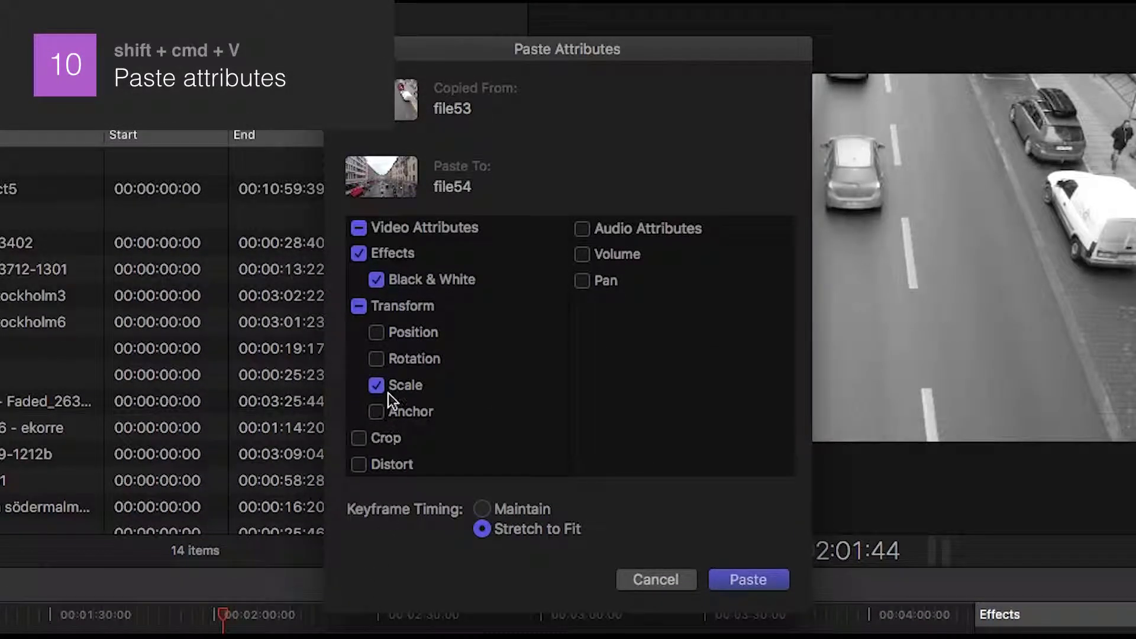